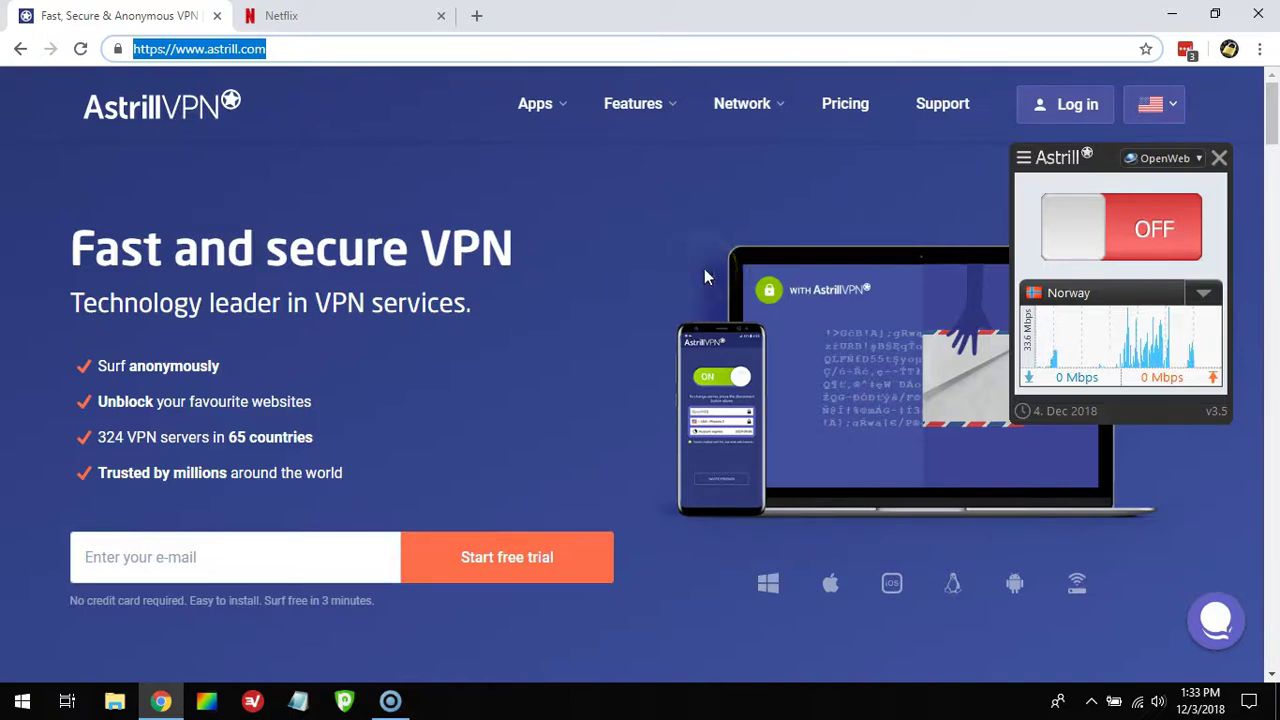
click(1207, 294)
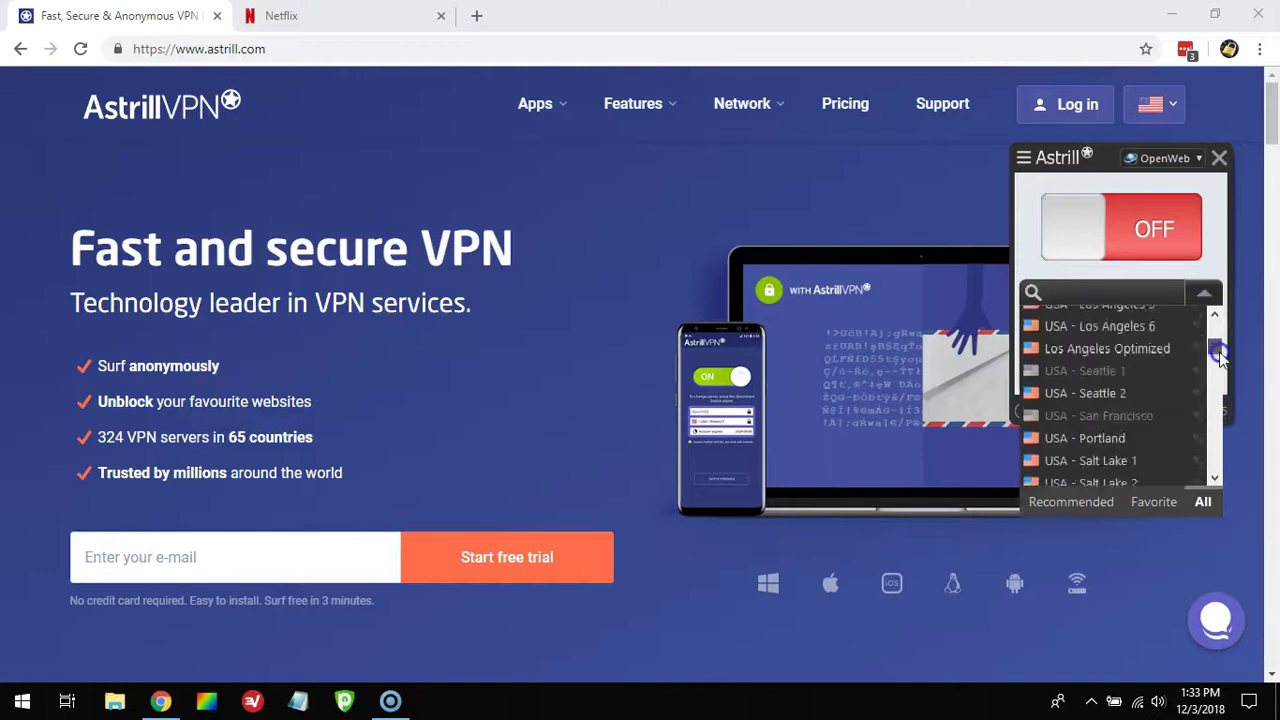
drag(1216, 401, 1215, 325)
click(1092, 318)
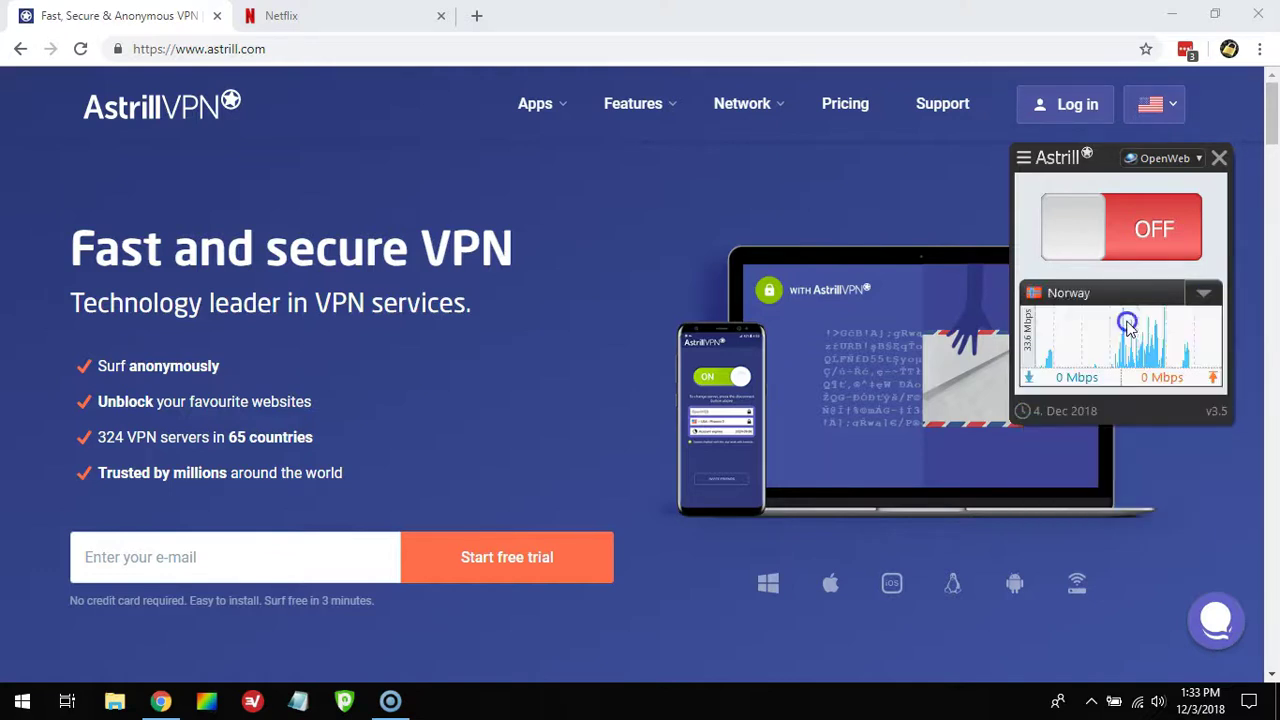
click(1076, 244)
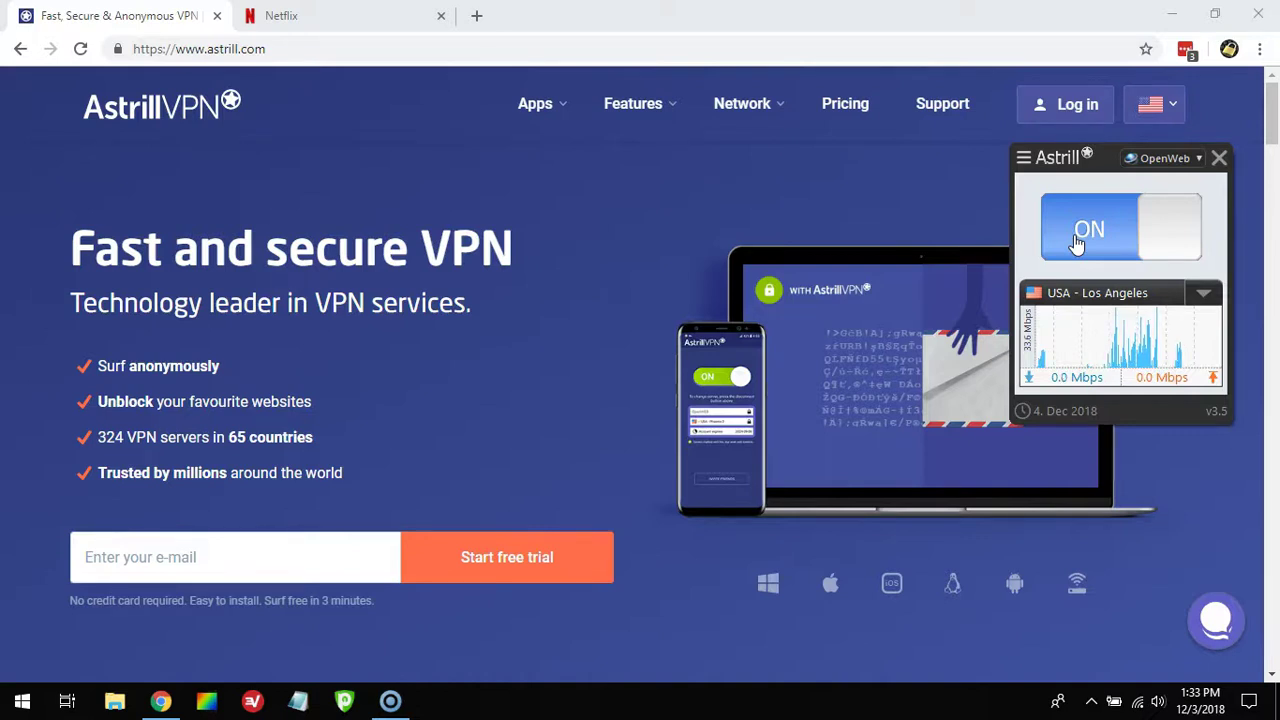
Reload Netflix in its Chrome tab over the US connection
click(390, 18)
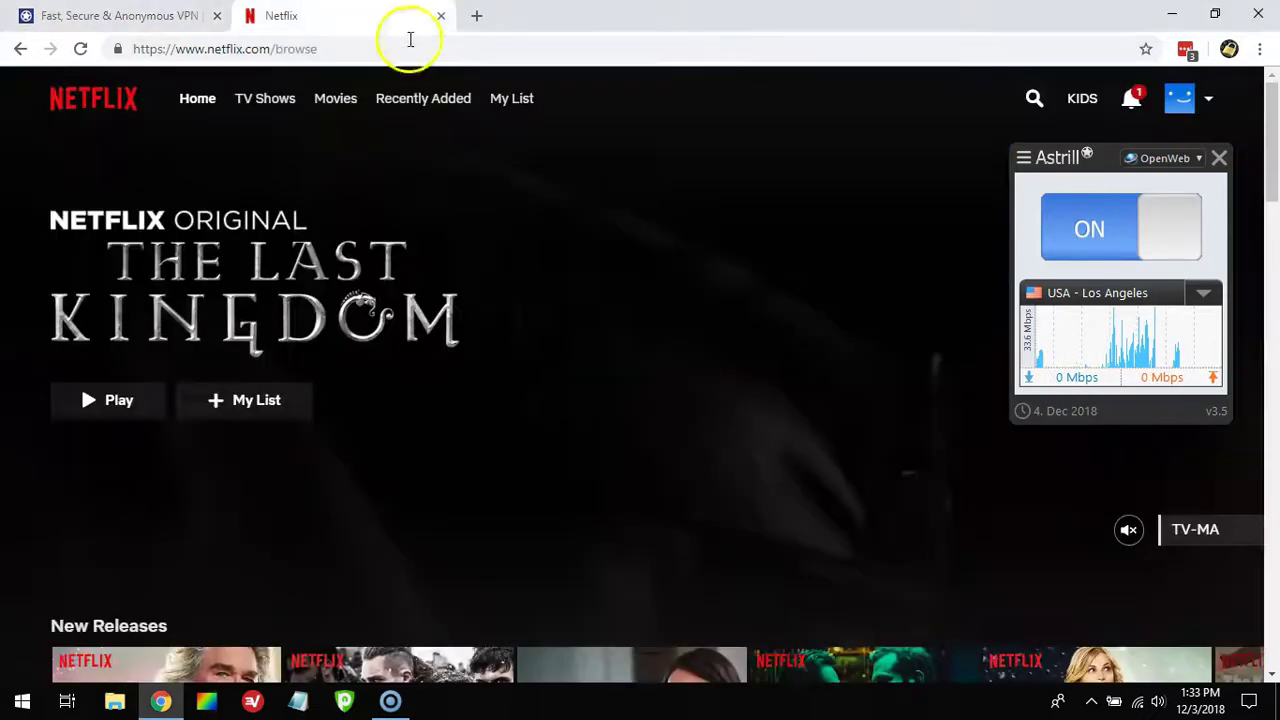
click(452, 49)
key(Return)
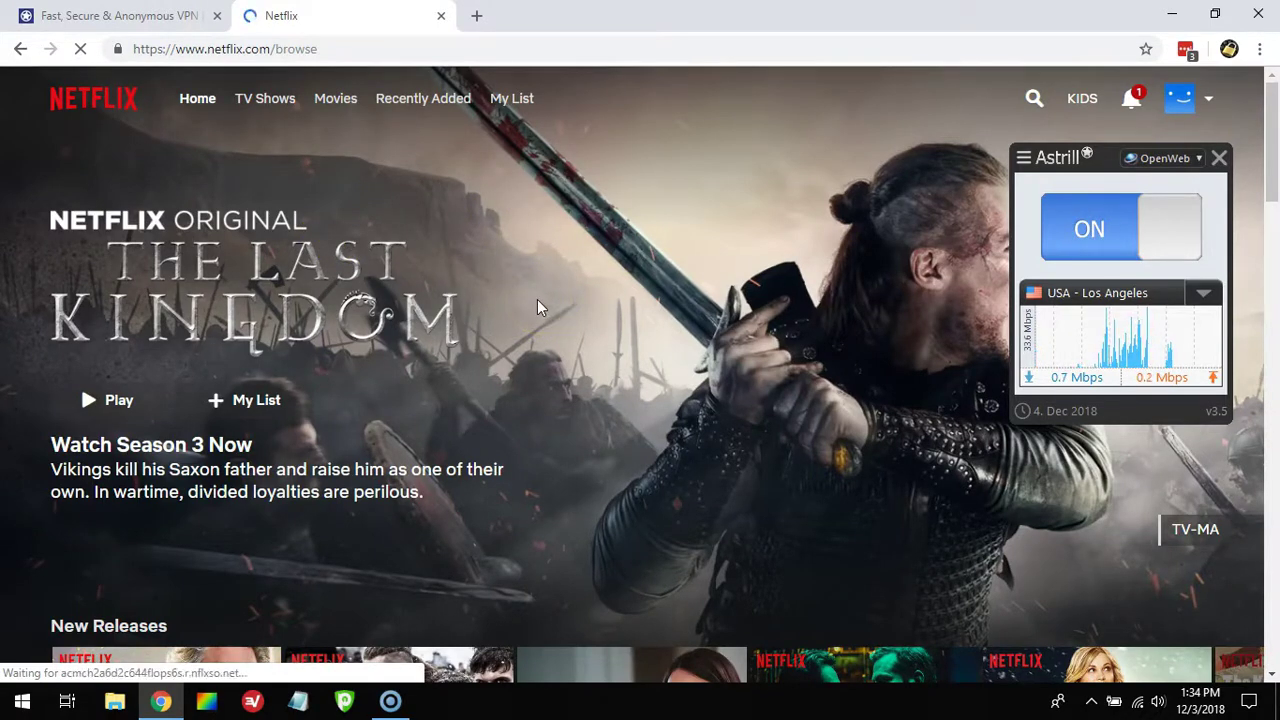
Play Thor: Ragnarok, then go back to the browse page
scroll(534, 300, down, 5)
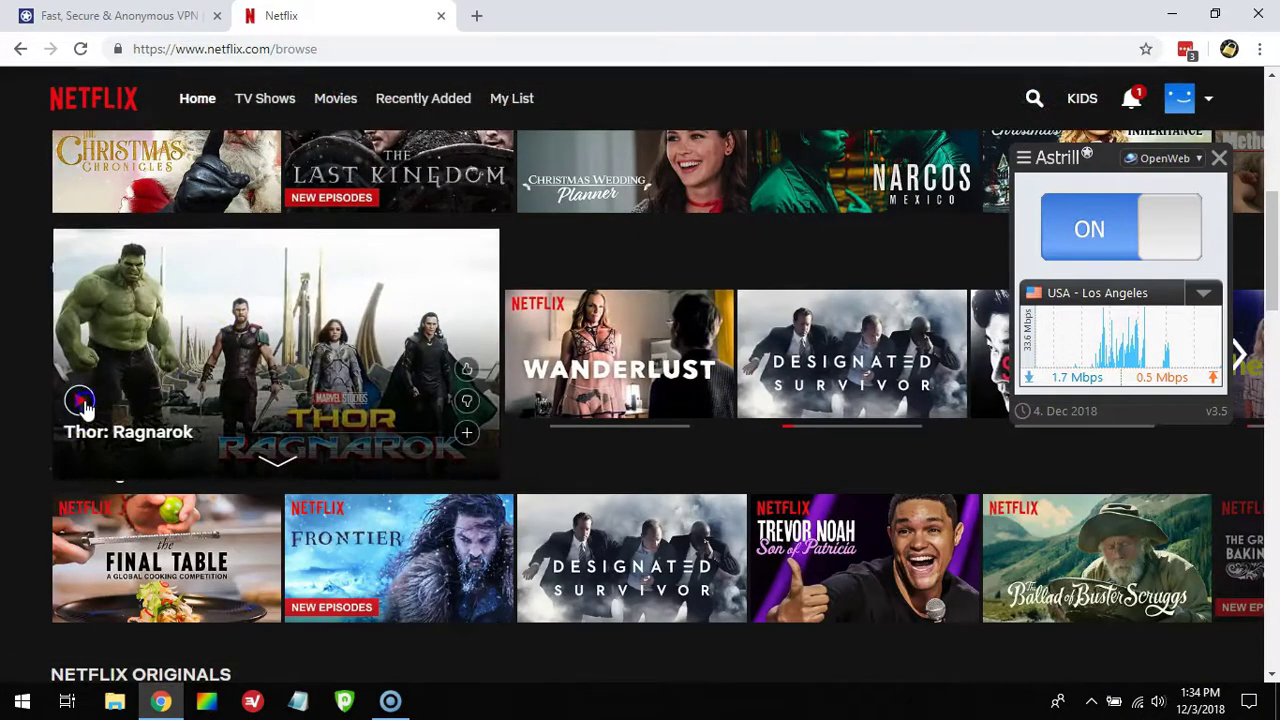
mouse_move(276, 354)
click(77, 397)
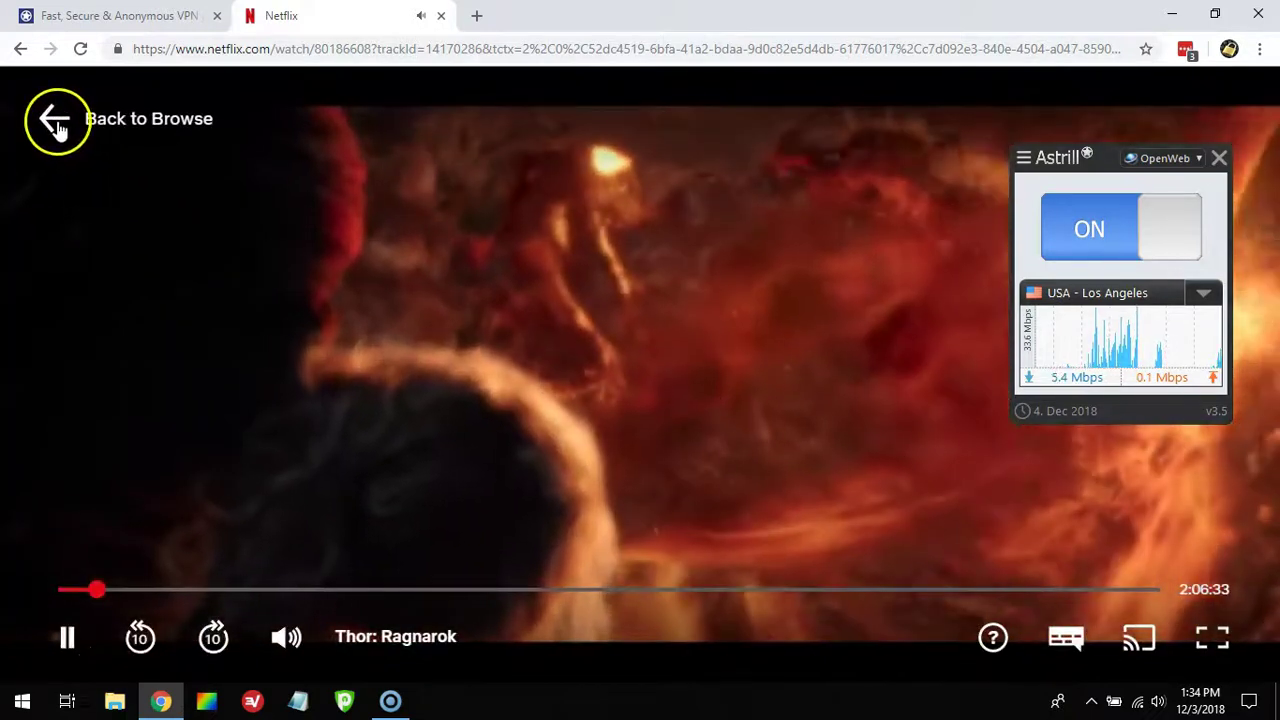
click(55, 121)
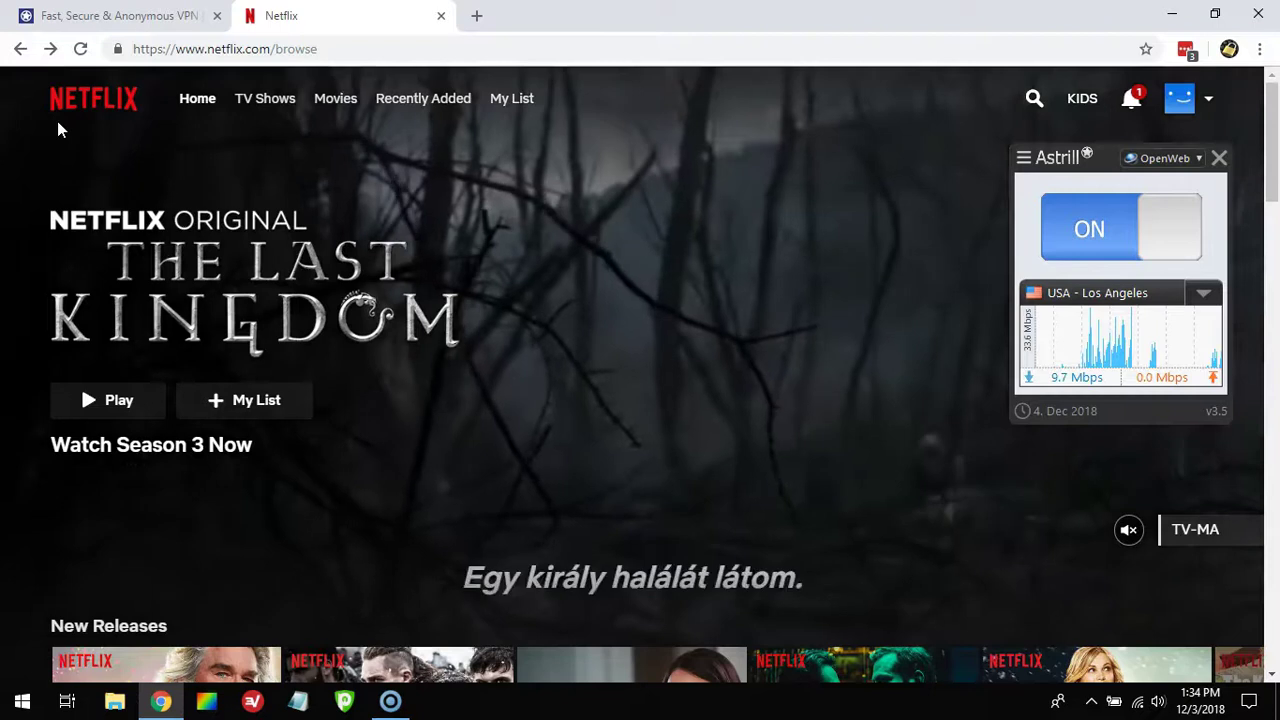
Disconnect Astrill, change the server to Finland 1, and reconnect
click(1184, 230)
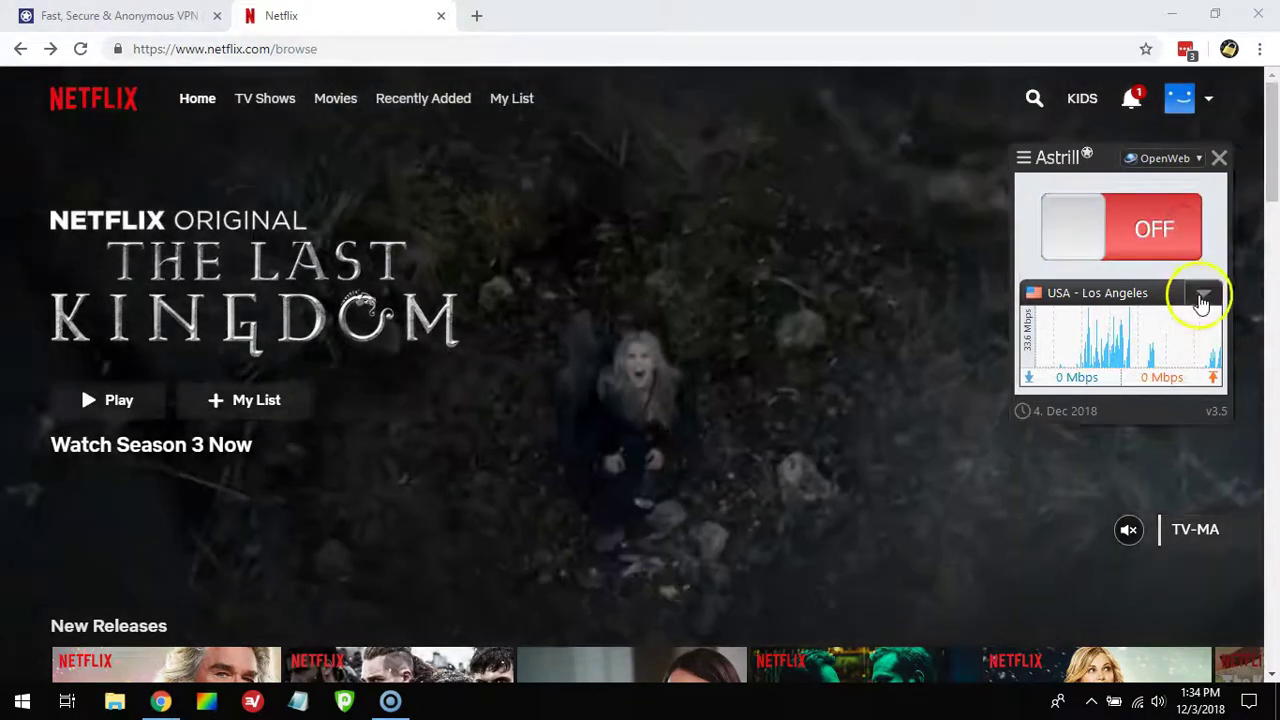
click(1203, 293)
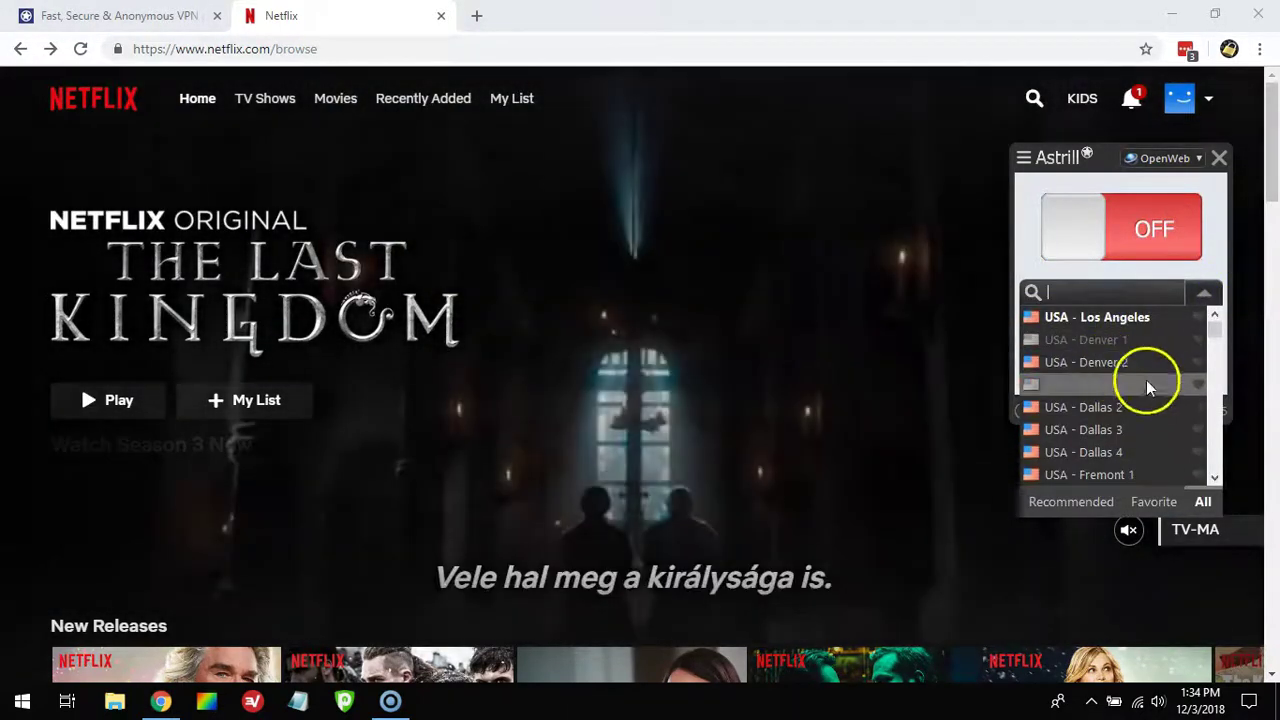
scroll(1210, 345, down, 5)
drag(1218, 343, 1237, 406)
click(1123, 368)
click(1075, 232)
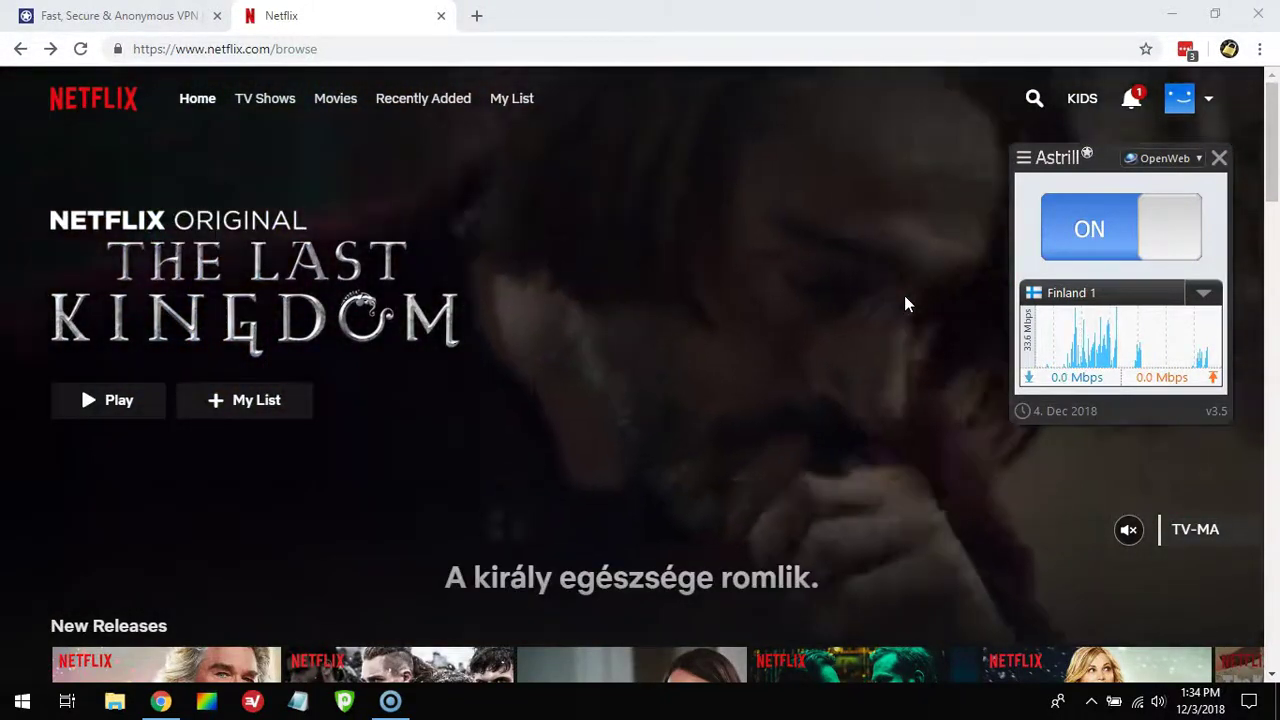
Reload Netflix over the Finland connection
click(491, 38)
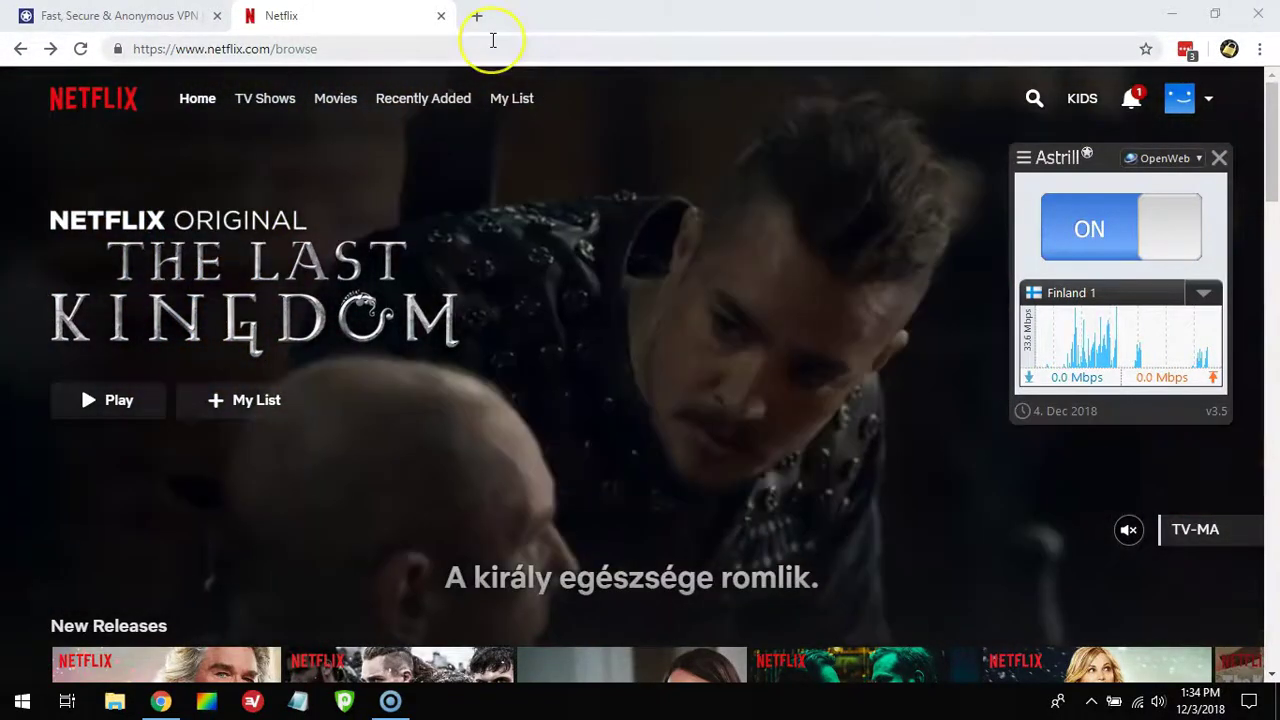
click(493, 40)
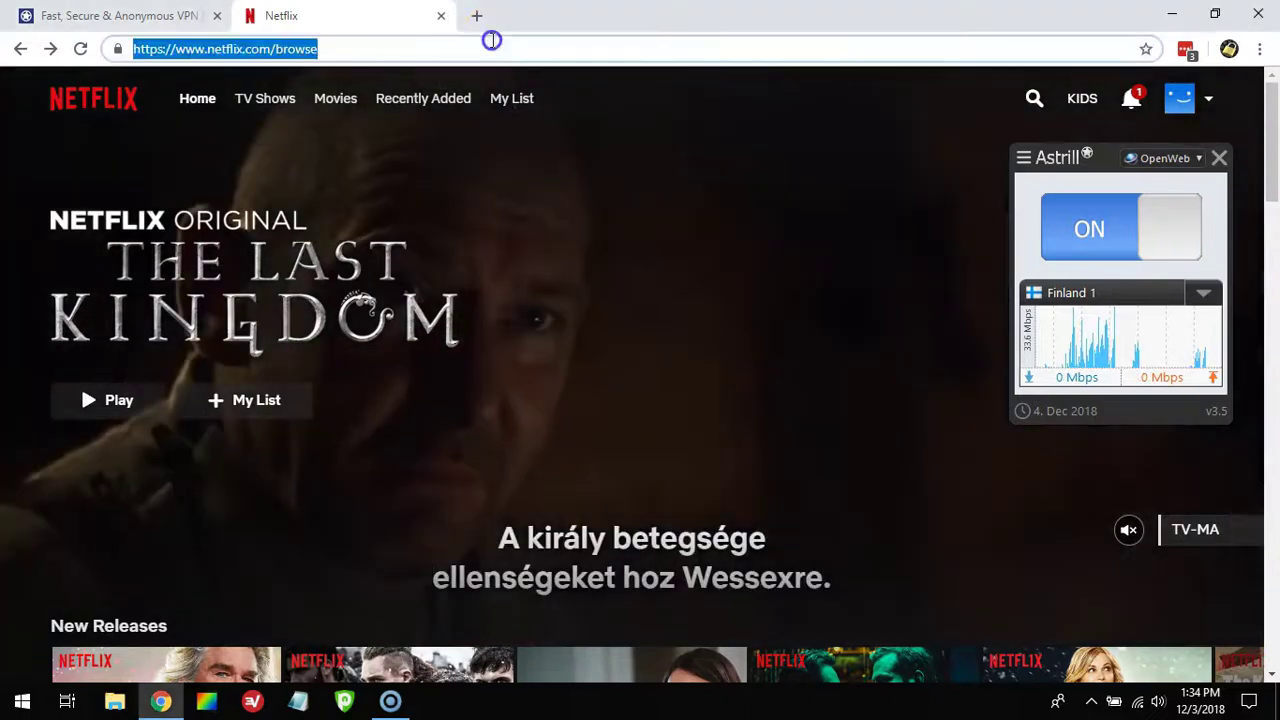
key(Return)
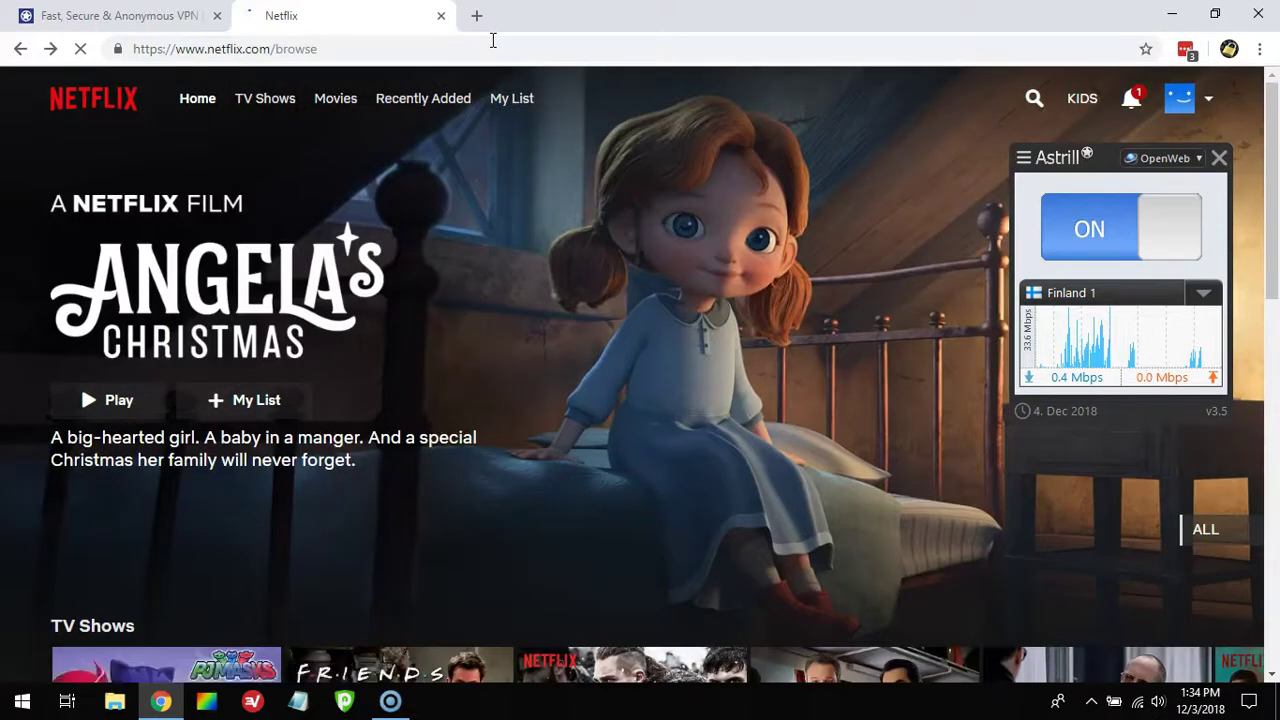
Open the Nordic Movies genre from Netflix's Movies section
click(350, 70)
click(336, 100)
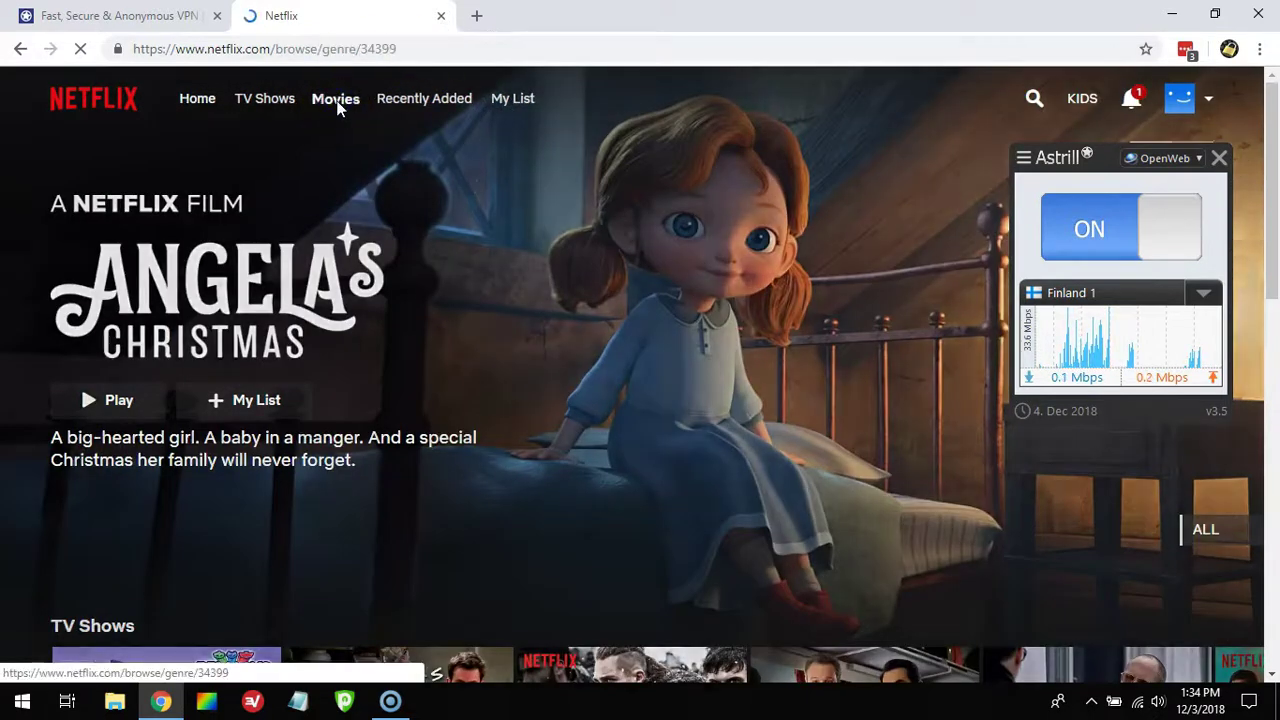
click(391, 163)
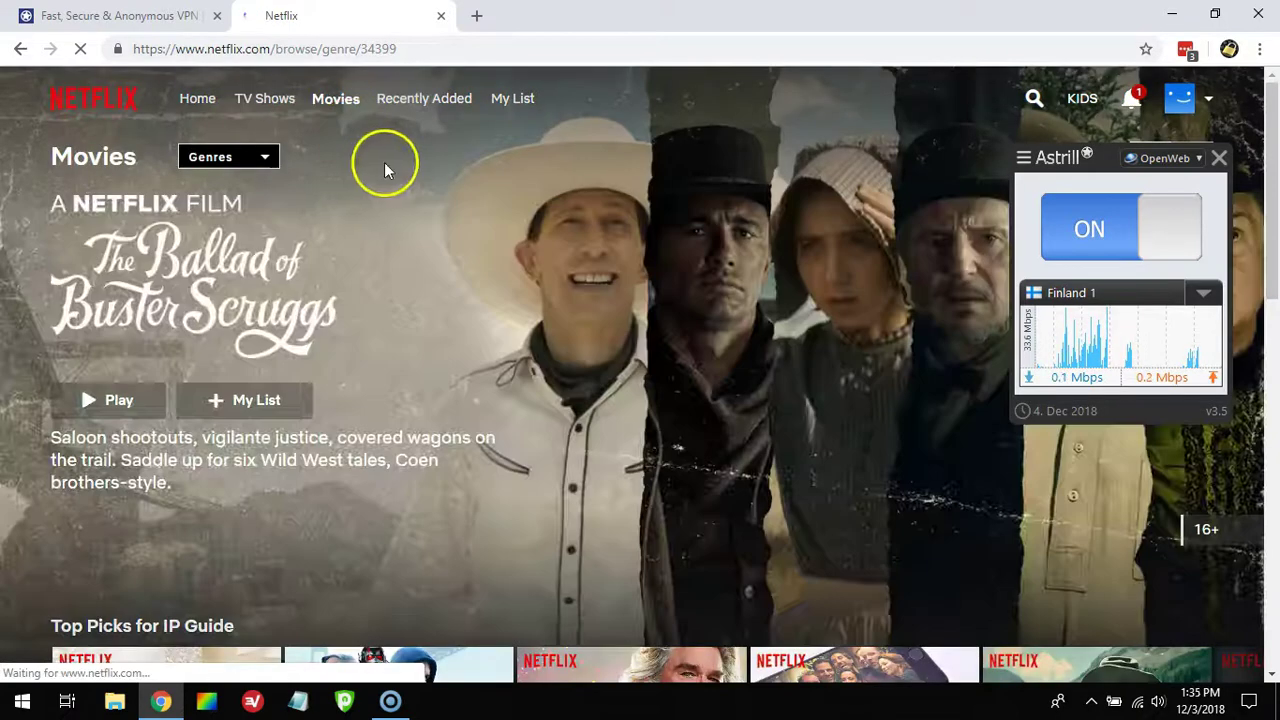
click(265, 158)
click(433, 198)
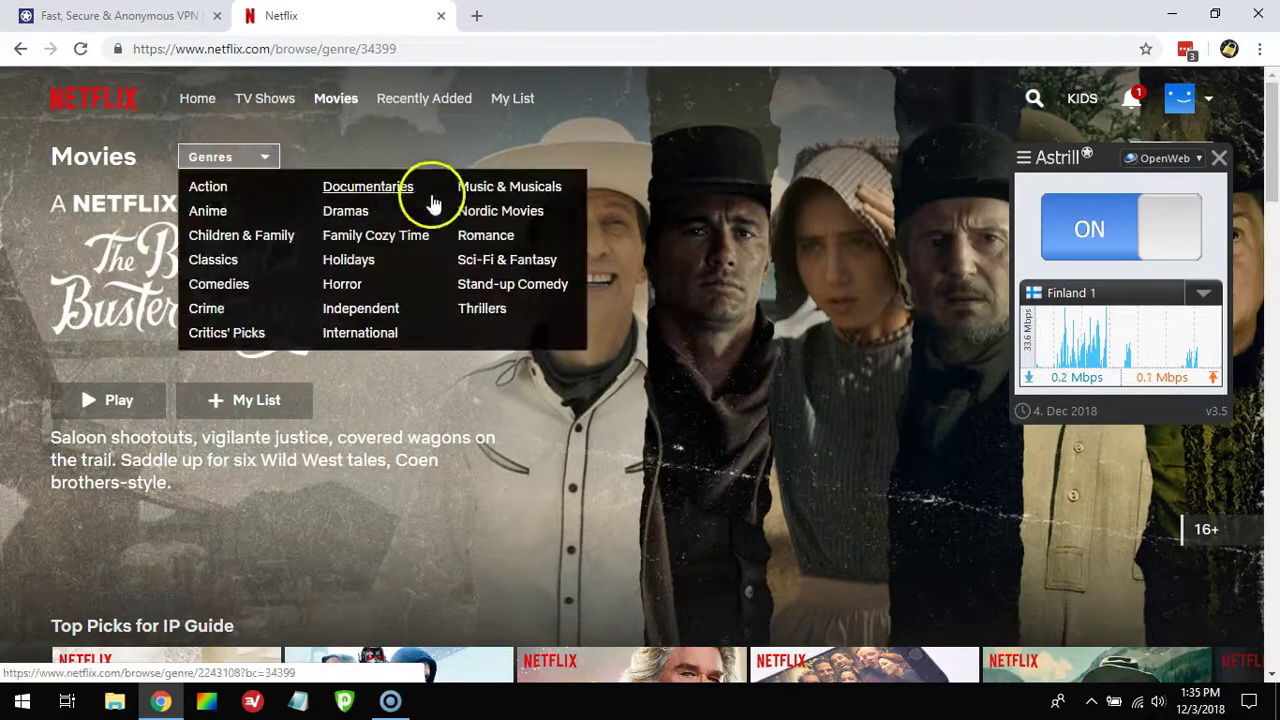
click(504, 214)
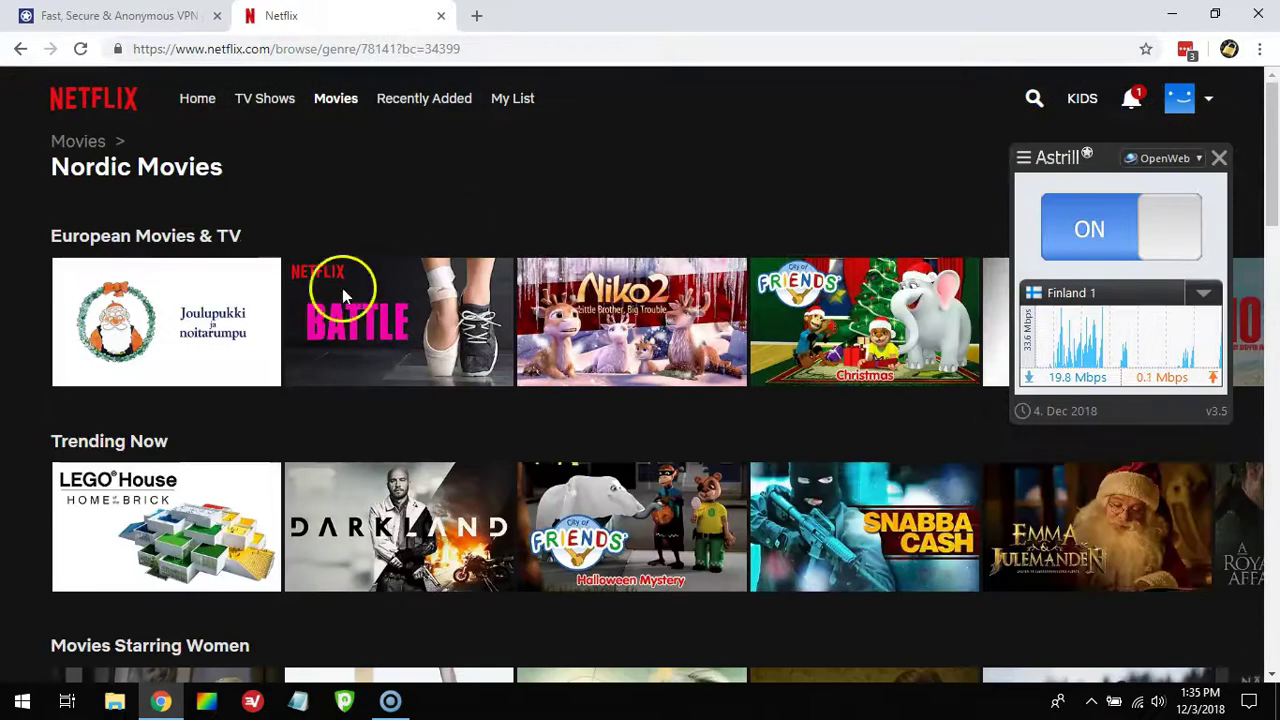
mouse_move(140, 315)
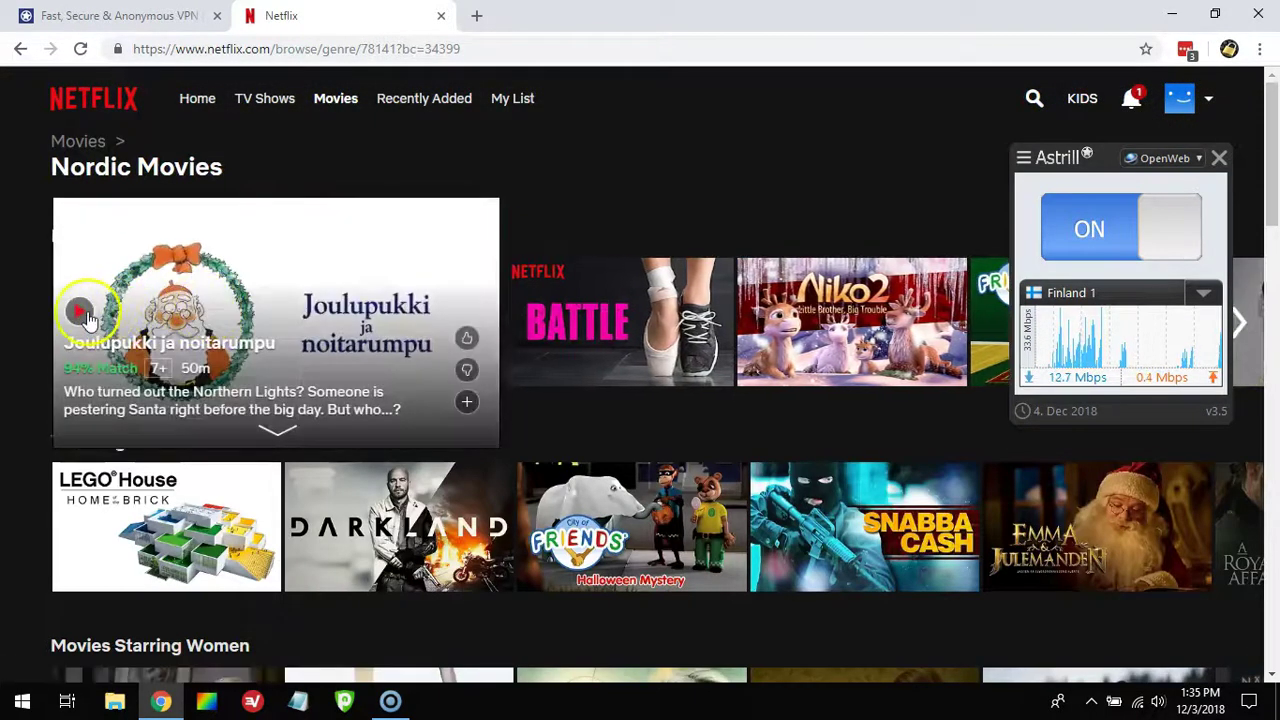
Play Joulupukki ja noitarumpu briefly, then return to Nordic Movies
click(84, 314)
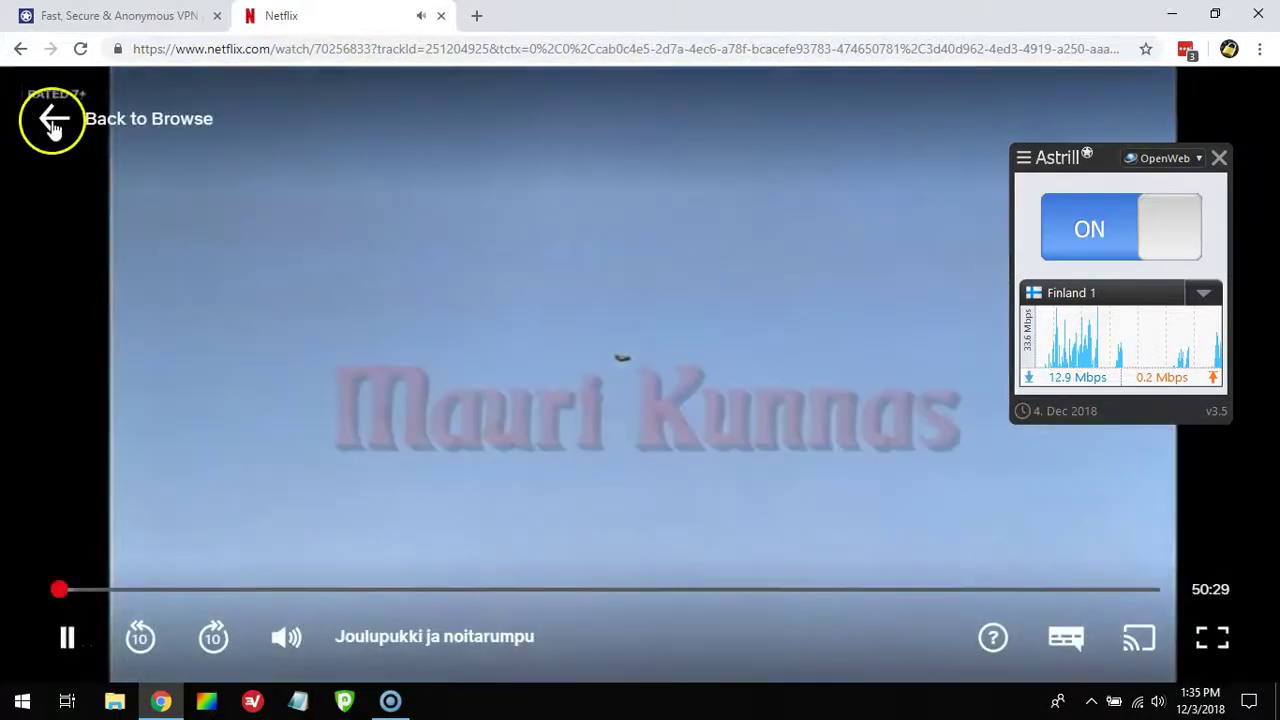
click(52, 122)
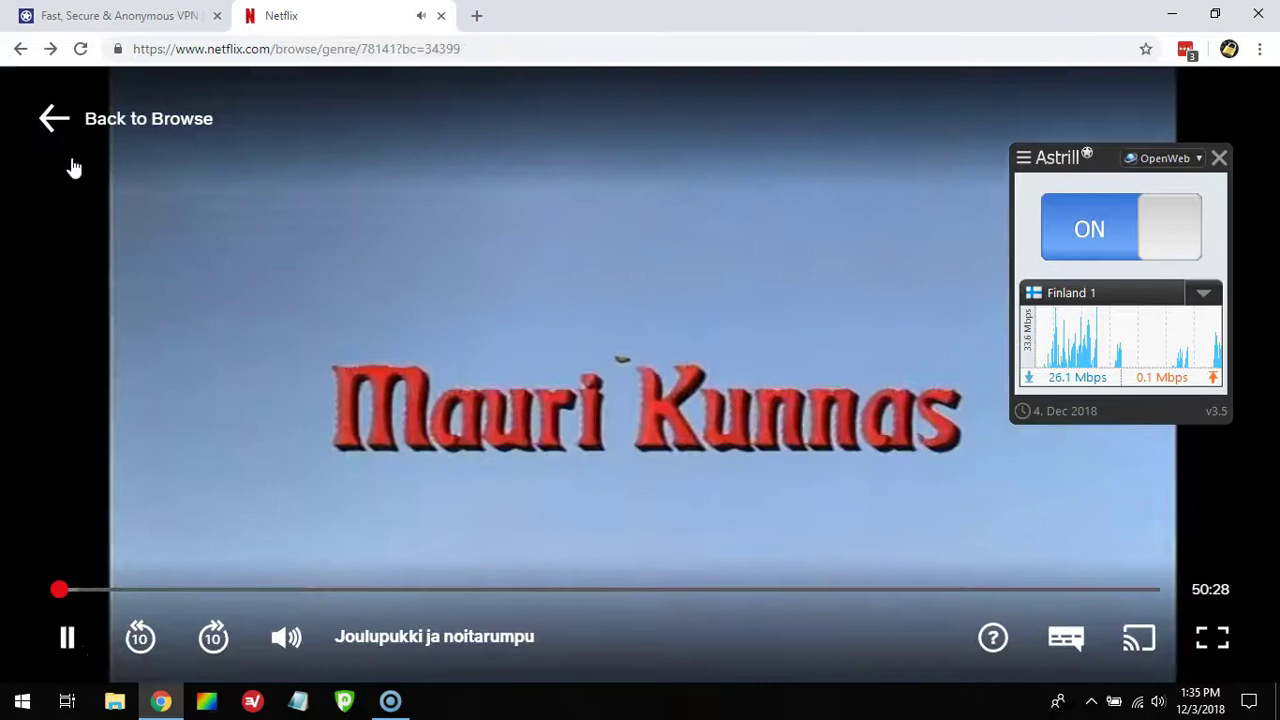
click(476, 288)
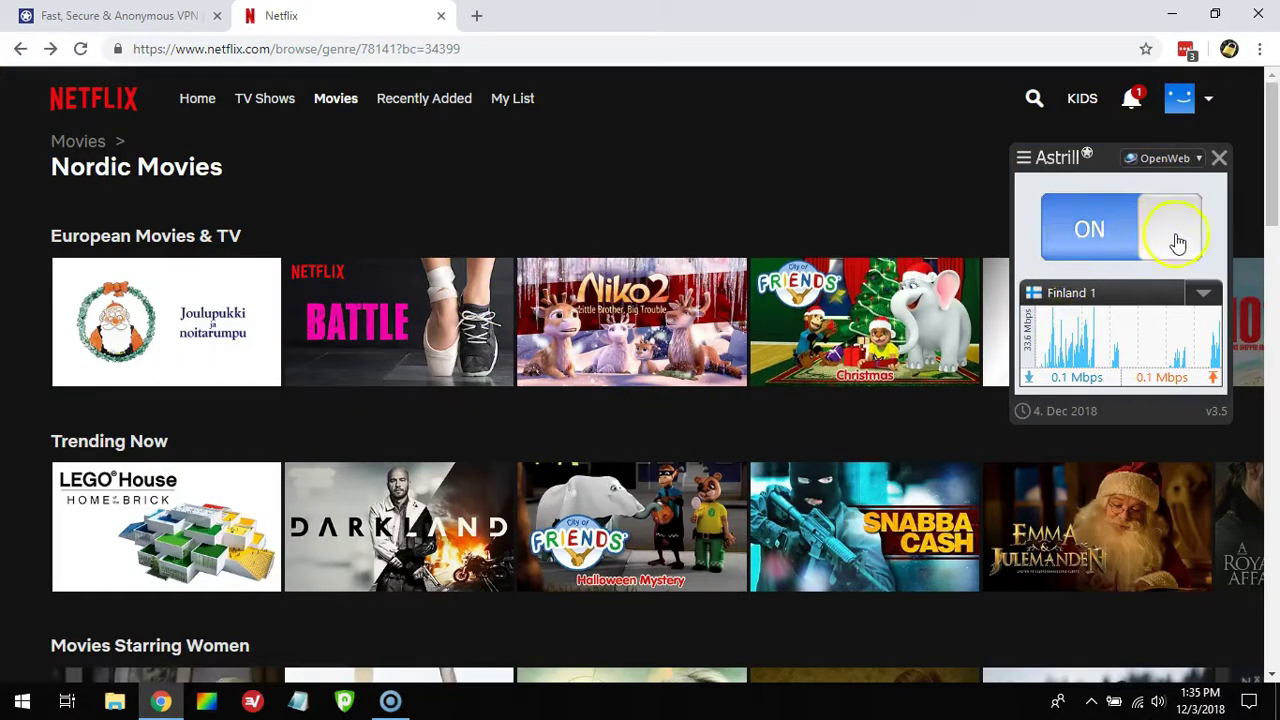
Connect Astrill through Norway, then select the browse path in Netflix's address bar
click(1201, 292)
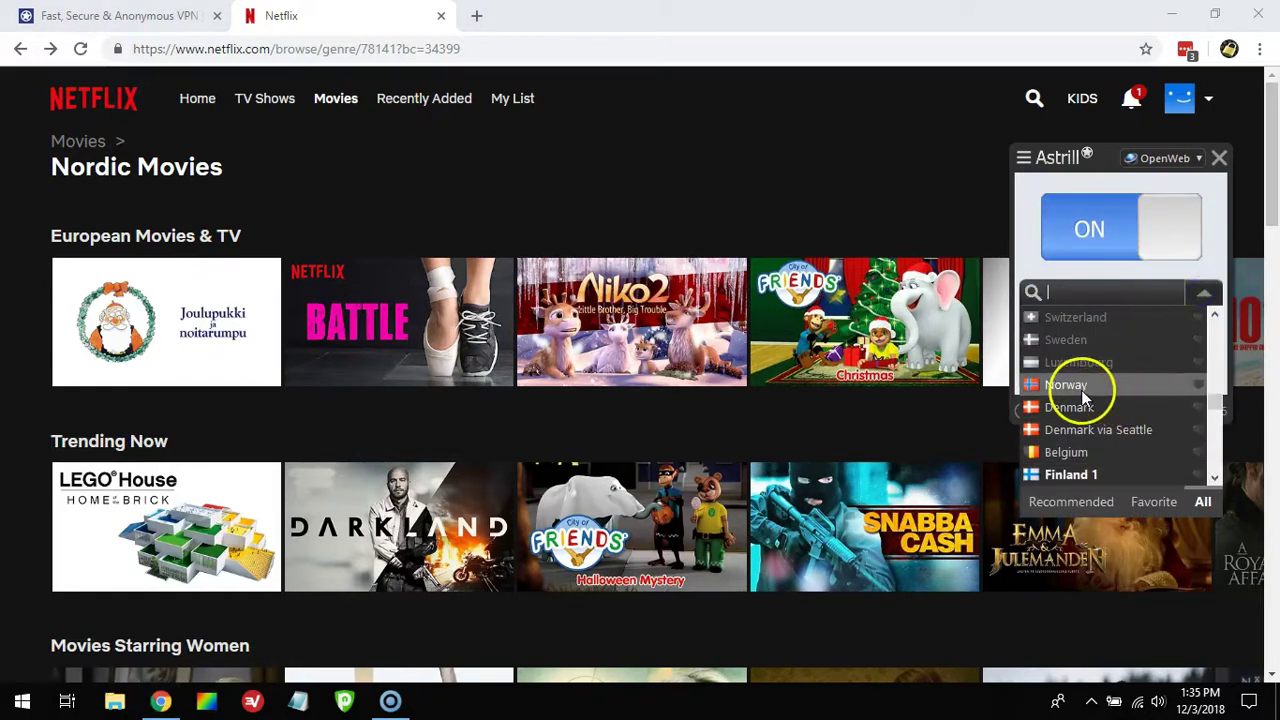
click(1081, 393)
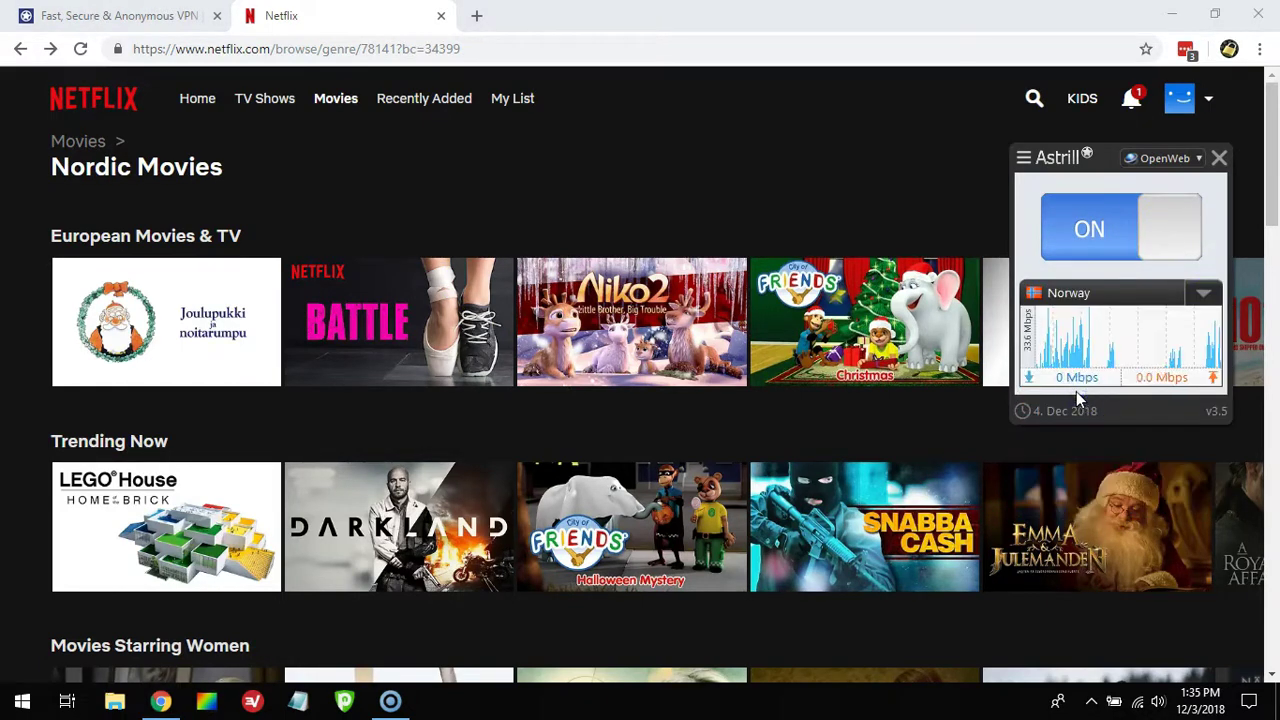
click(801, 244)
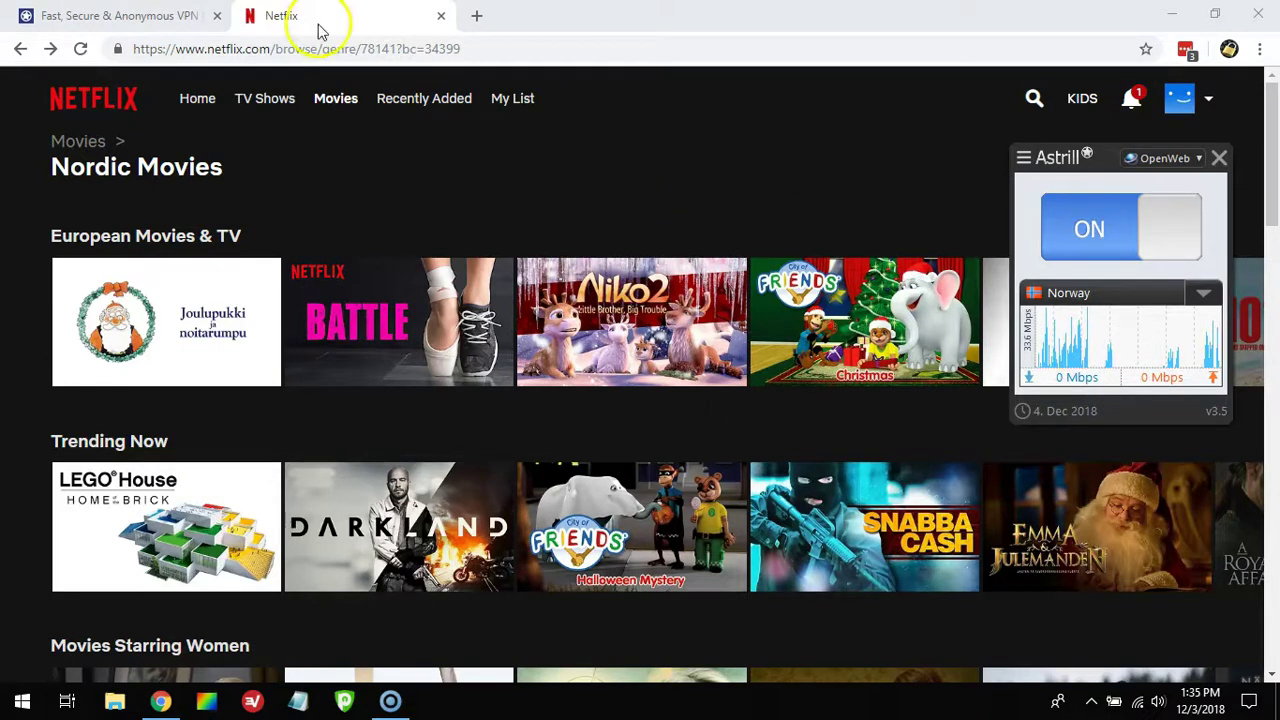
drag(281, 49, 466, 51)
Load the netflix.com home page over Norway and open Movies
key(BackSpace)
key(Return)
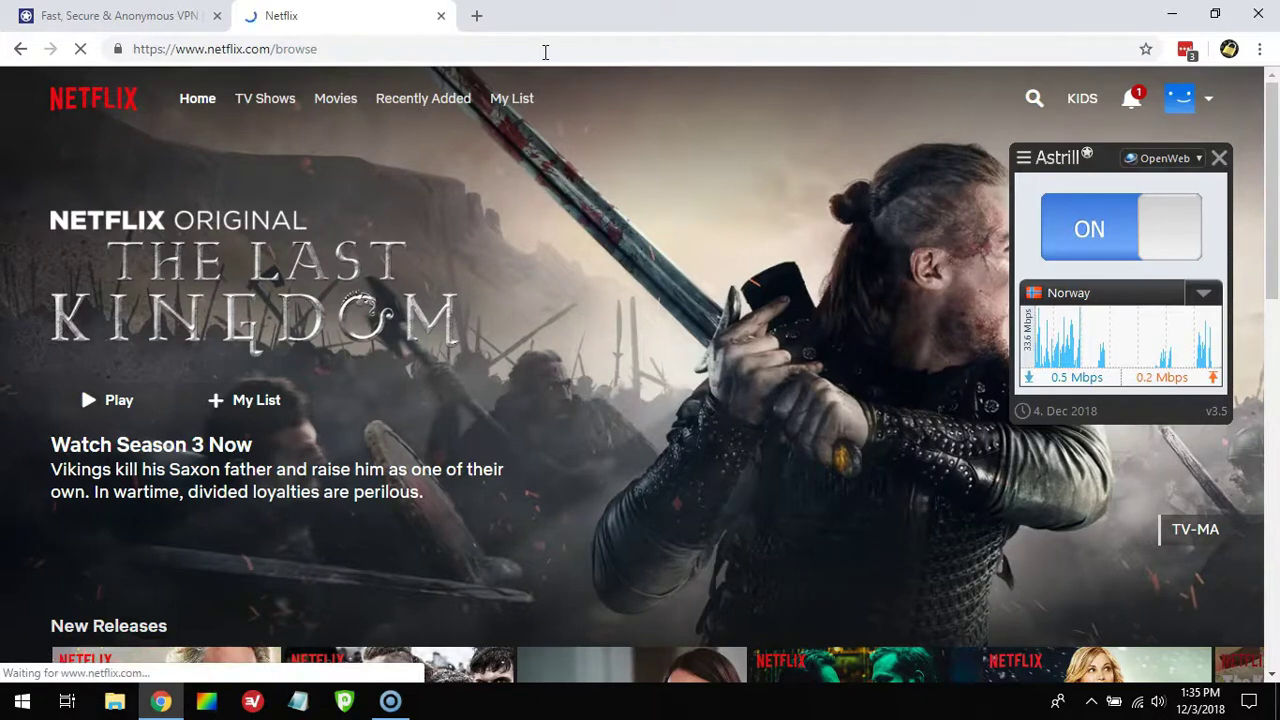
click(340, 104)
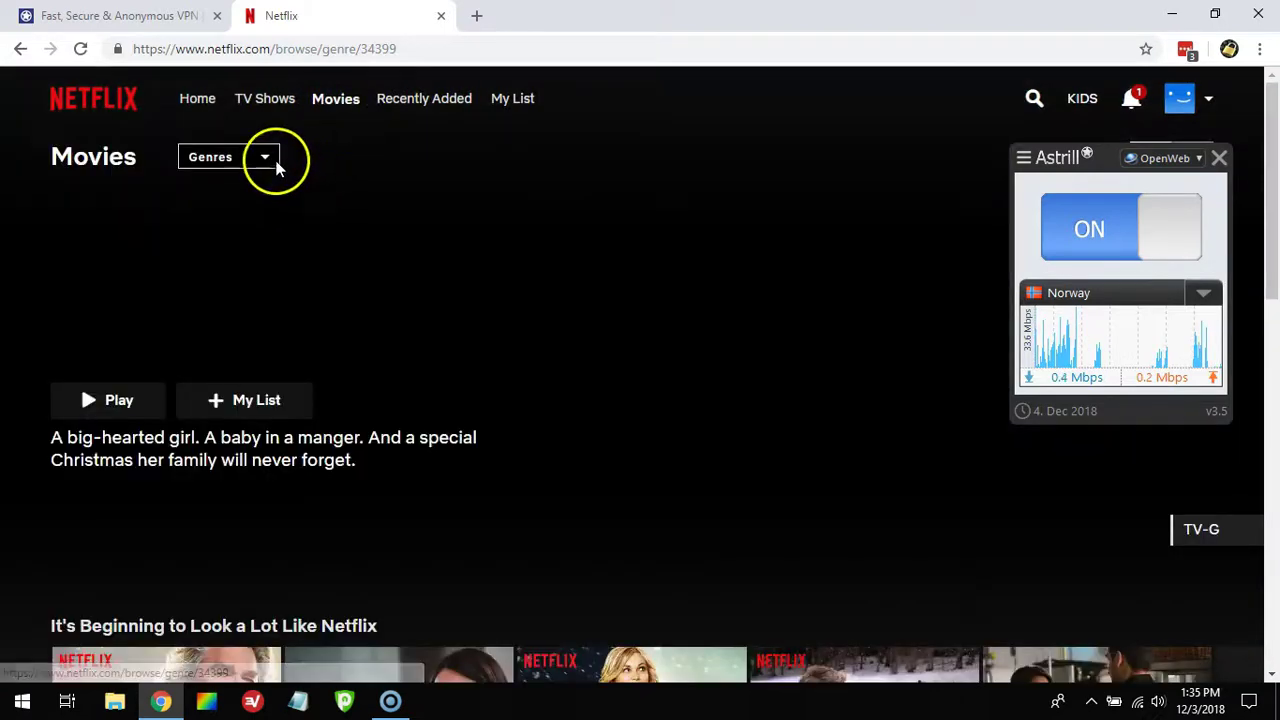
Browse the movie genres, play Thor: Ragnarok, and return to the Movies page
click(275, 162)
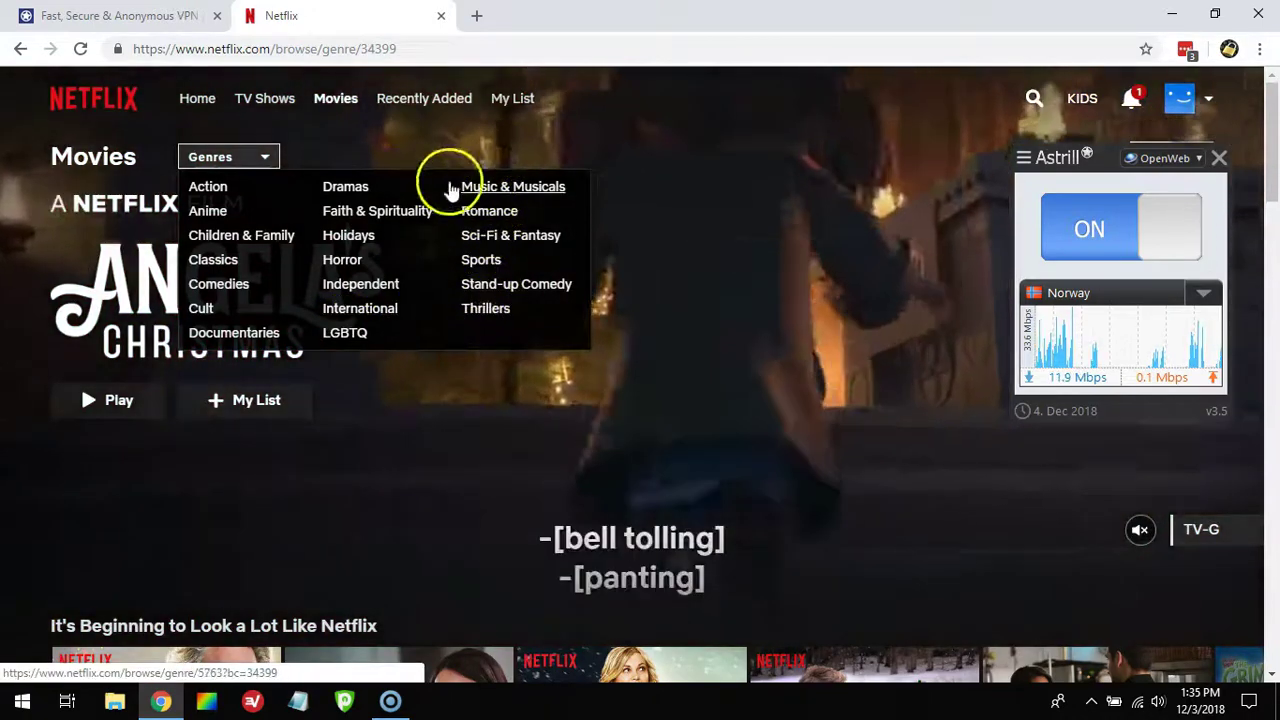
scroll(18, 216, down, 4)
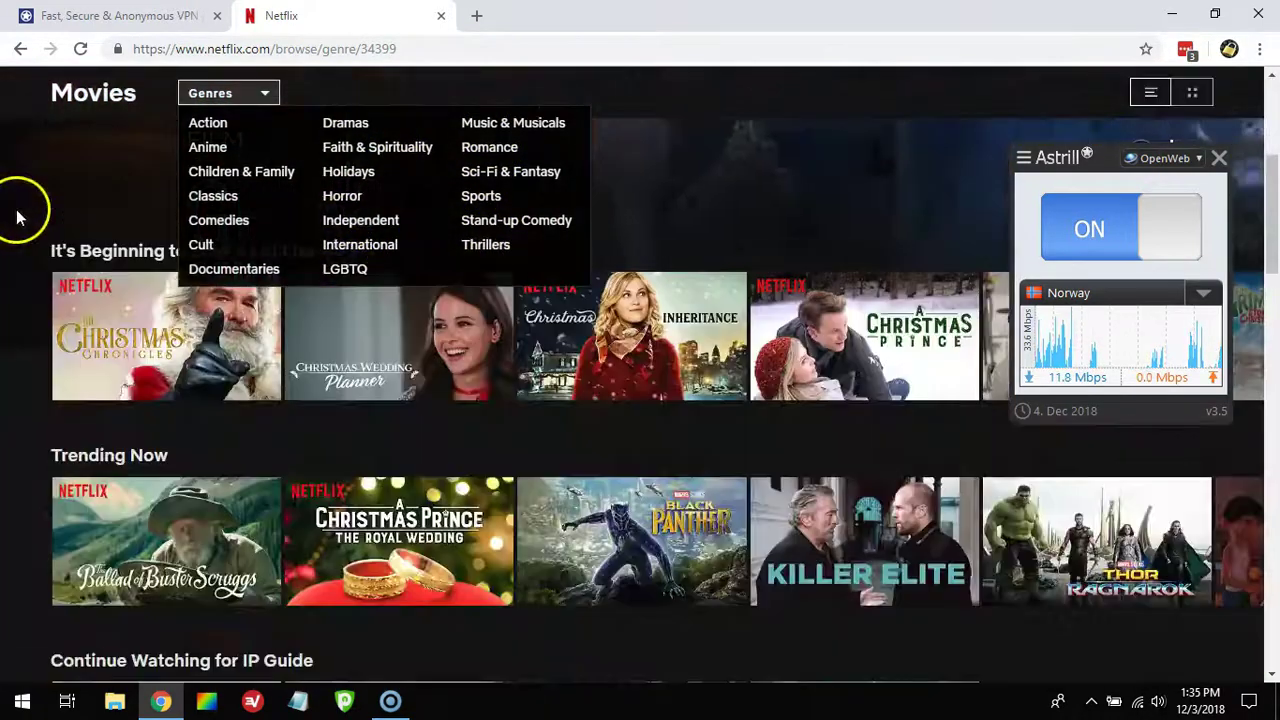
scroll(18, 216, down, 3)
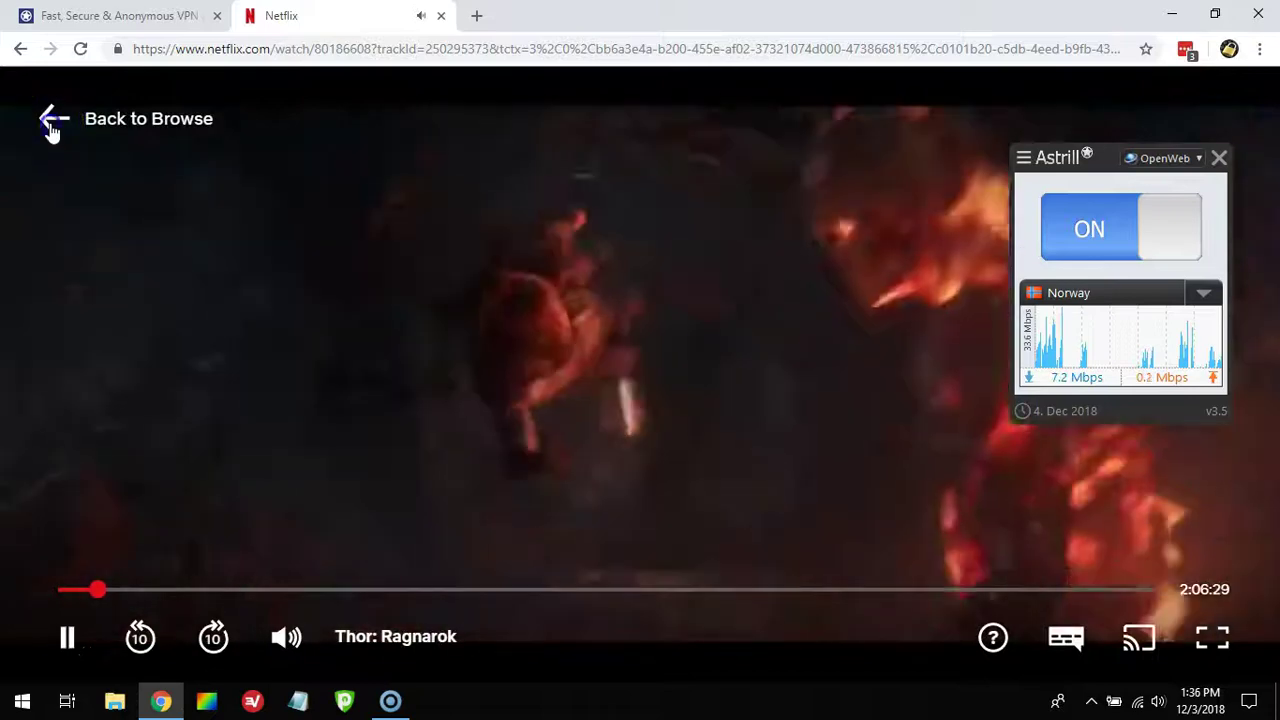
click(50, 124)
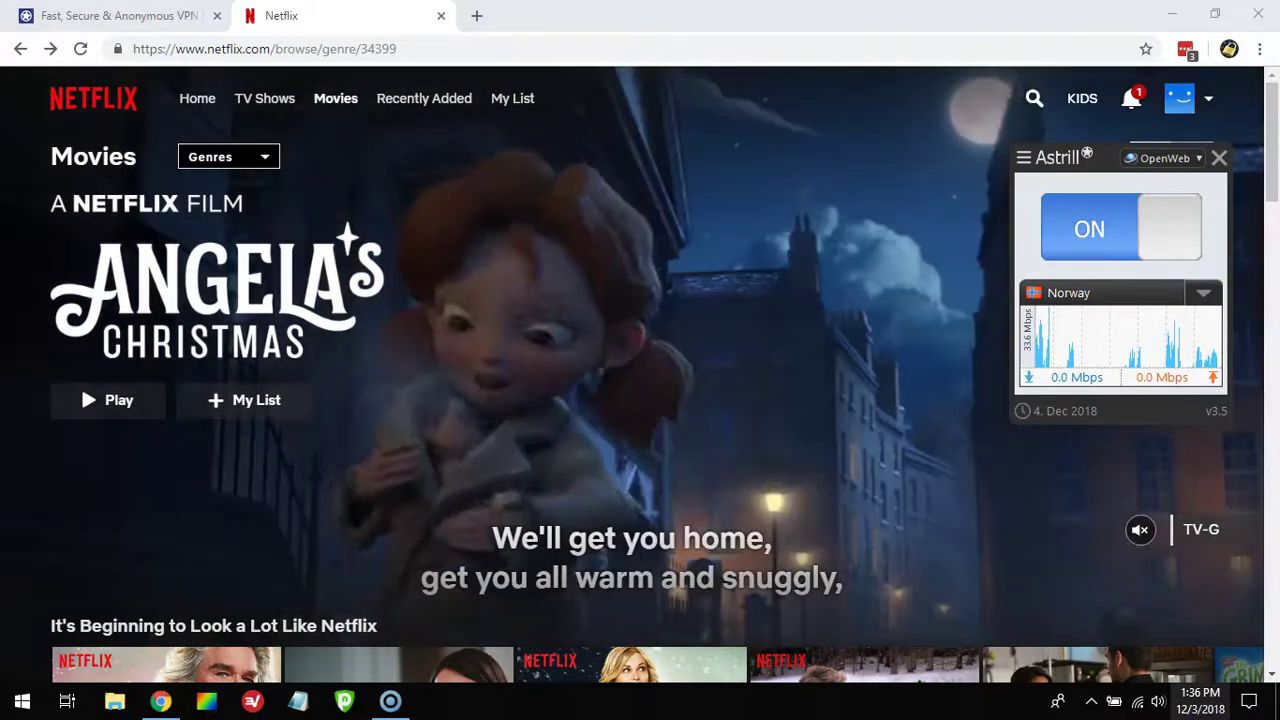
click(1140, 688)
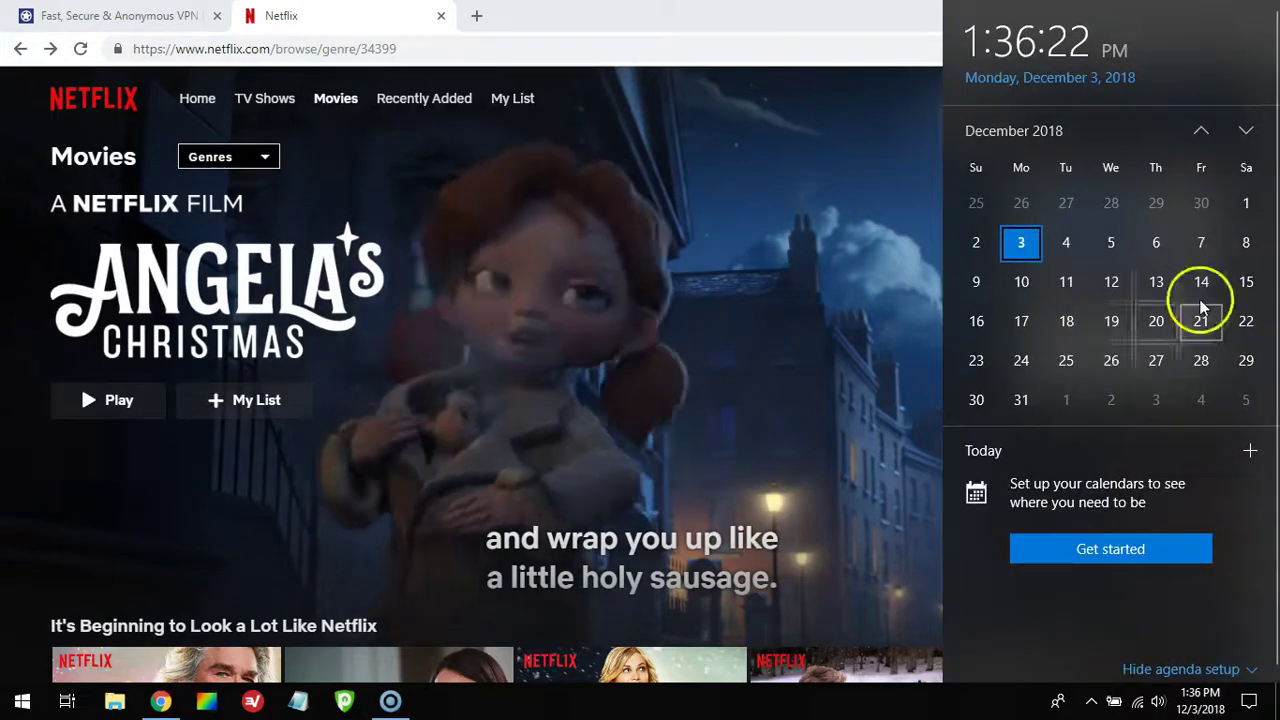
click(751, 371)
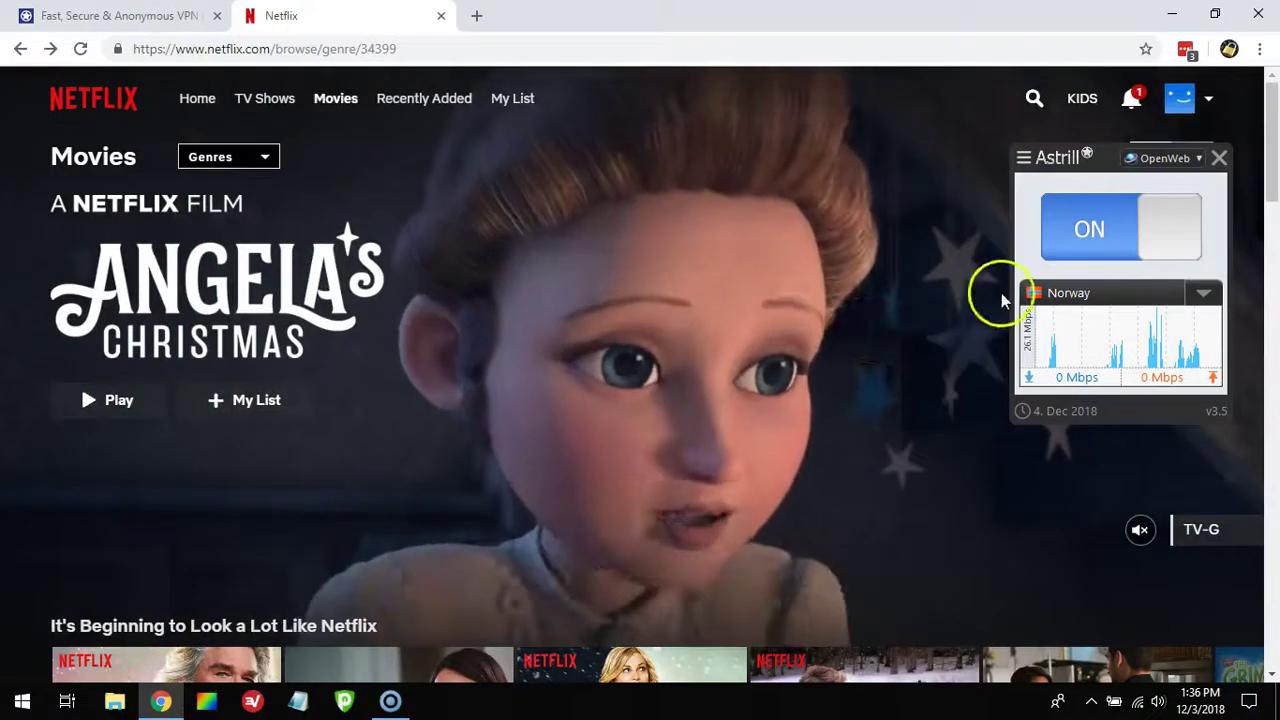
click(1098, 285)
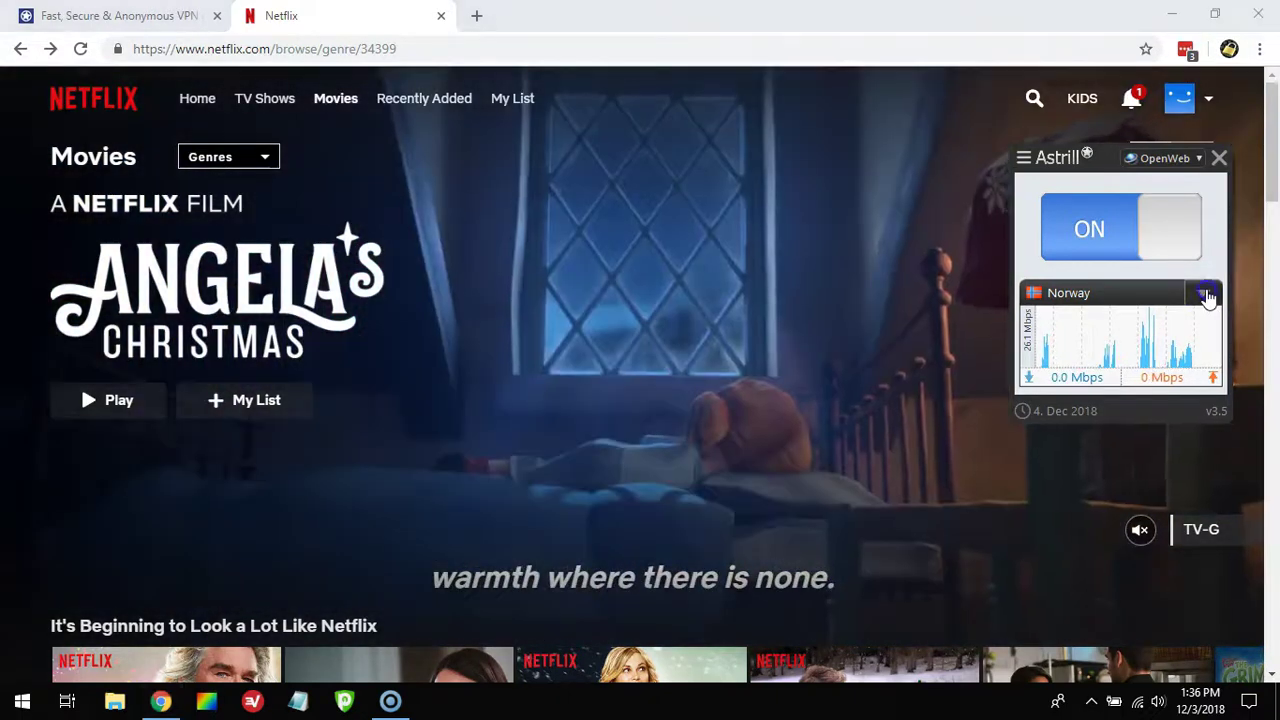
click(1206, 295)
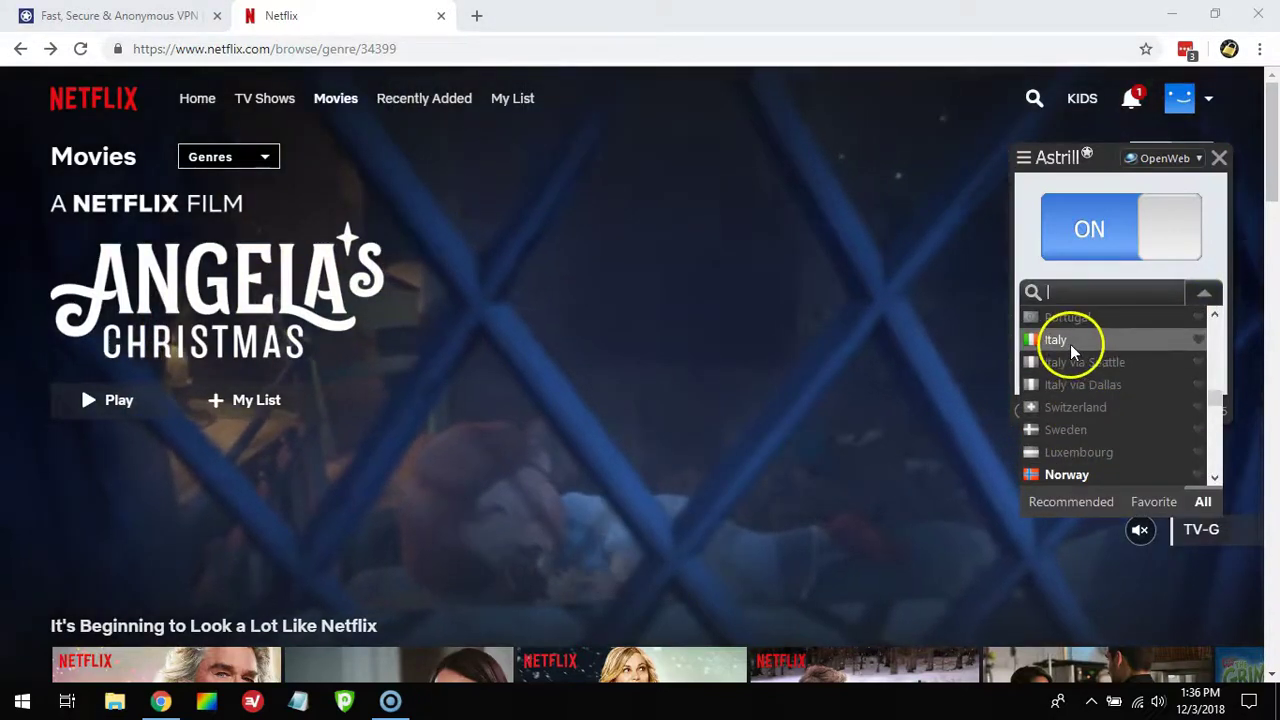
click(1070, 342)
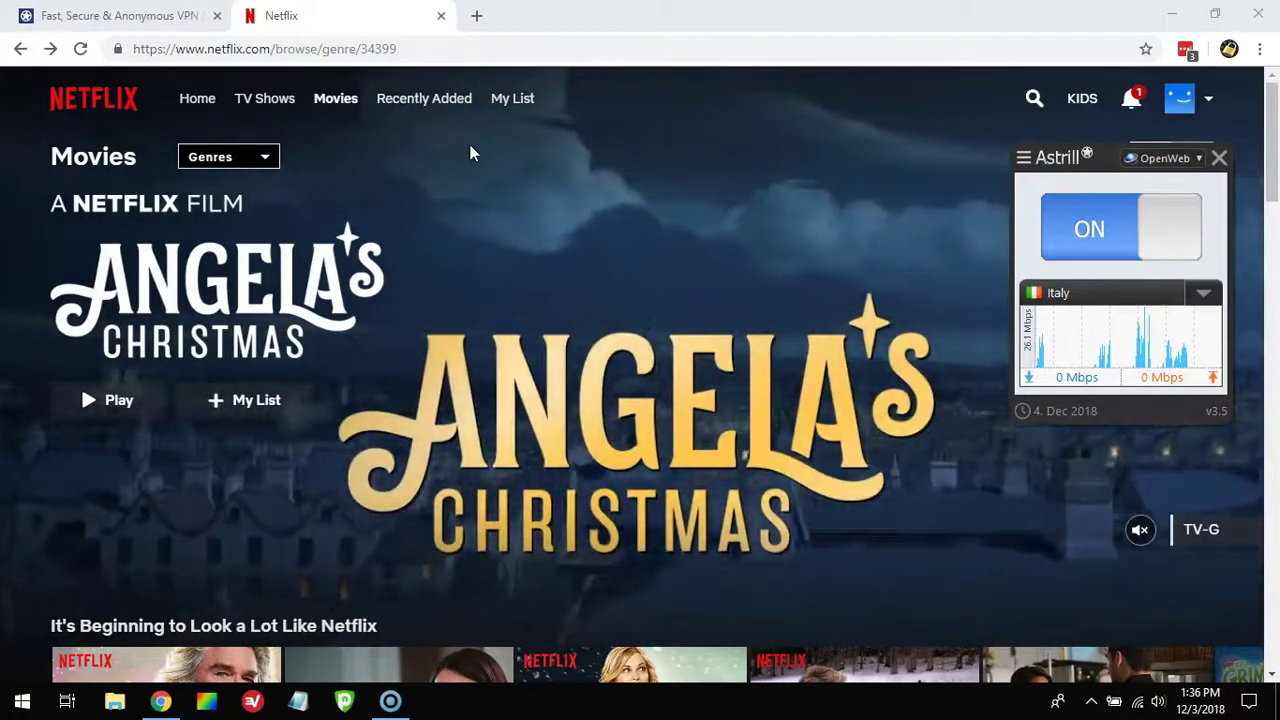
Reload netflix.com over Italy, open the movie genres, and start Black Panther
drag(285, 48, 414, 48)
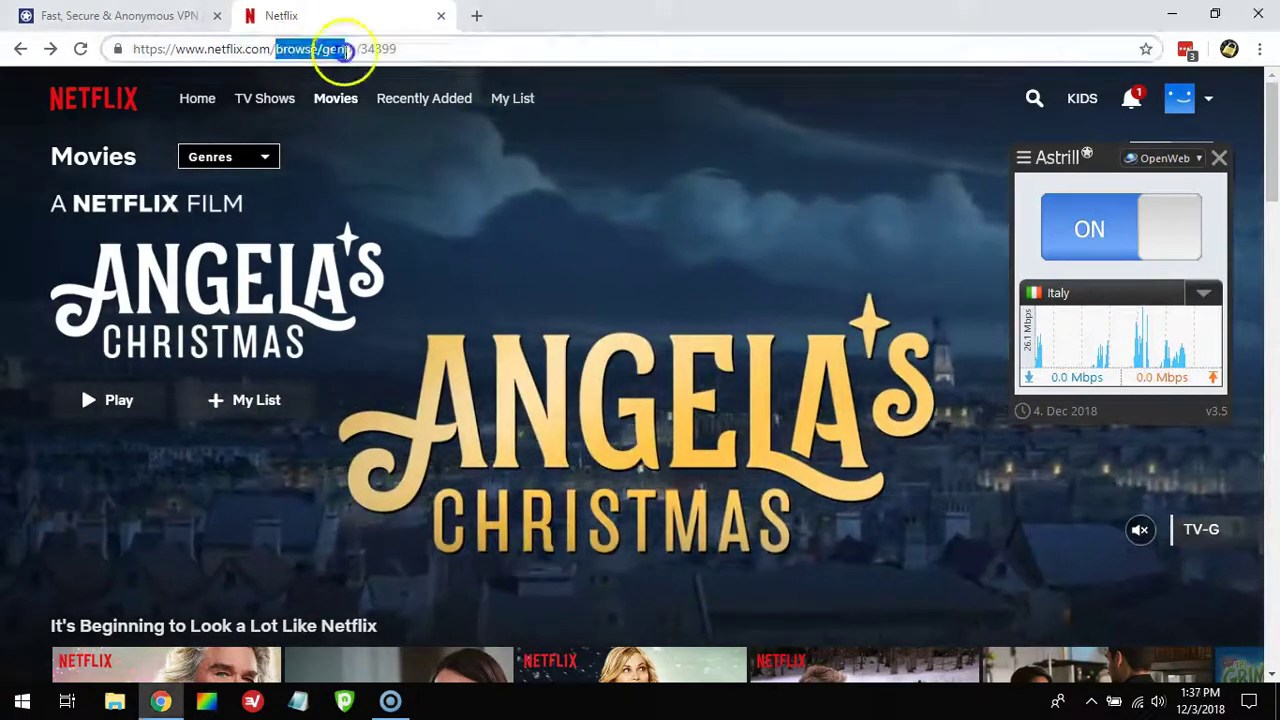
key(BackSpace)
key(Return)
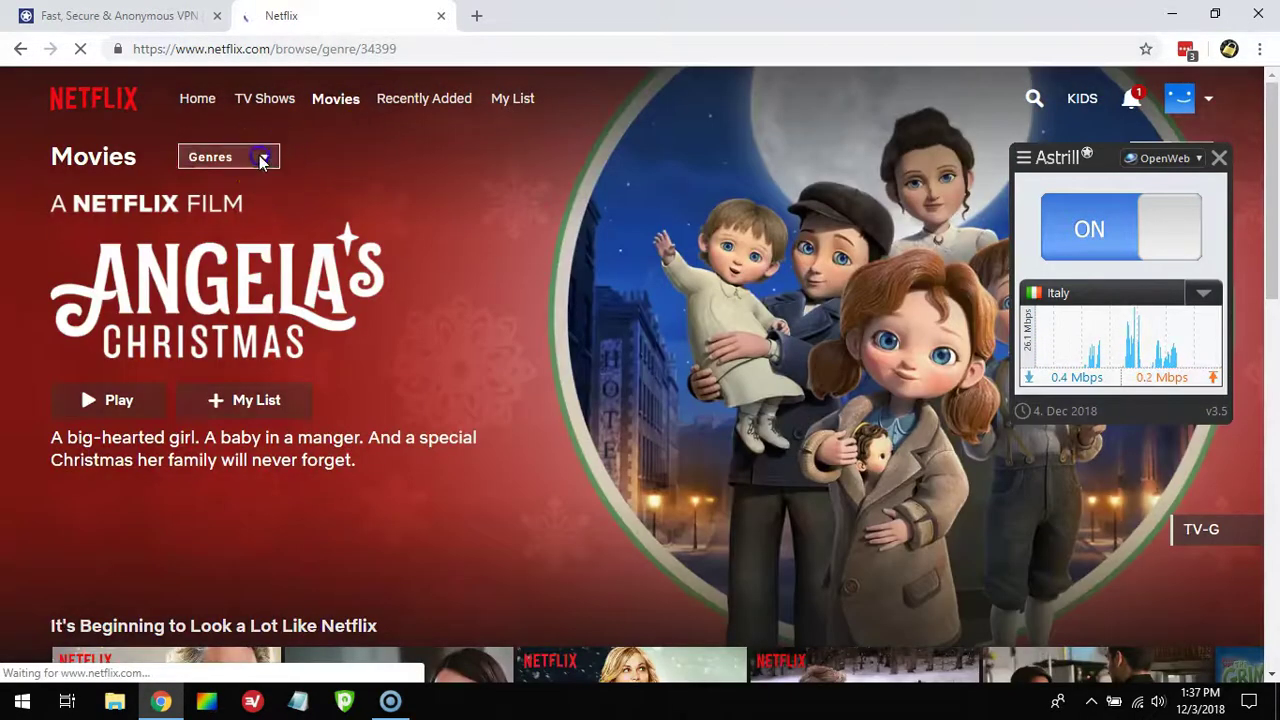
click(262, 158)
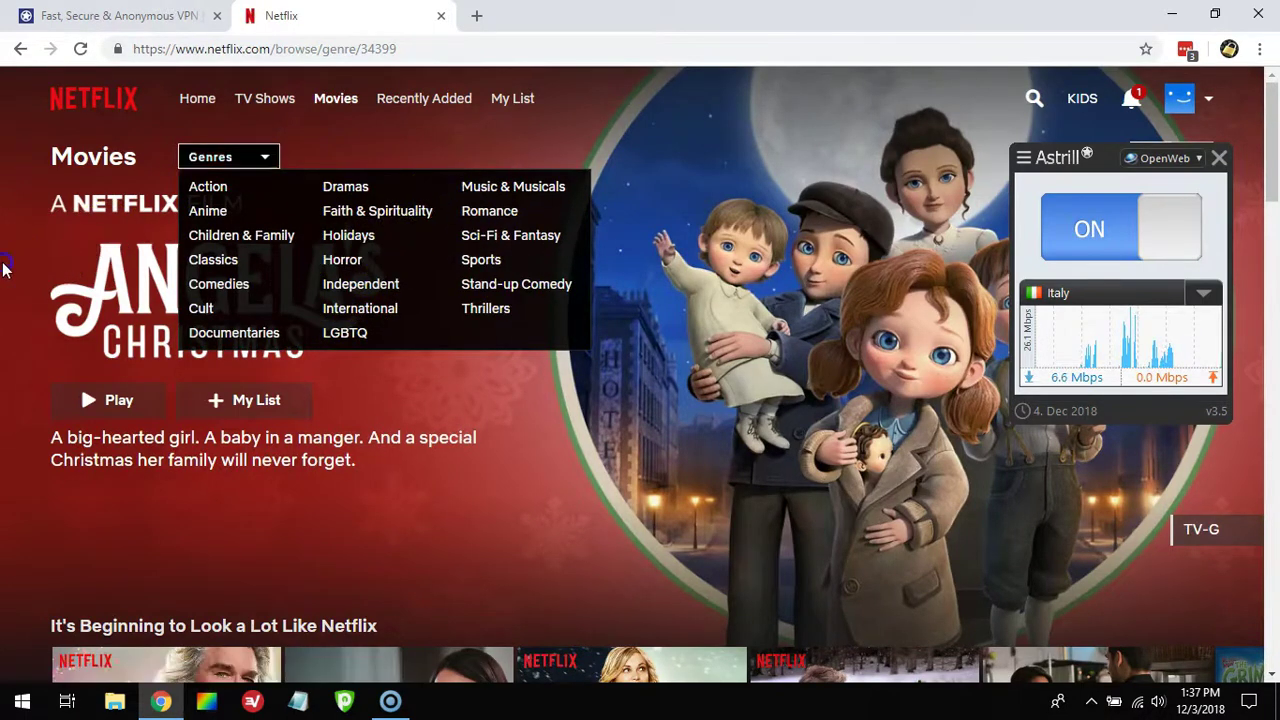
scroll(8, 262, down, 6)
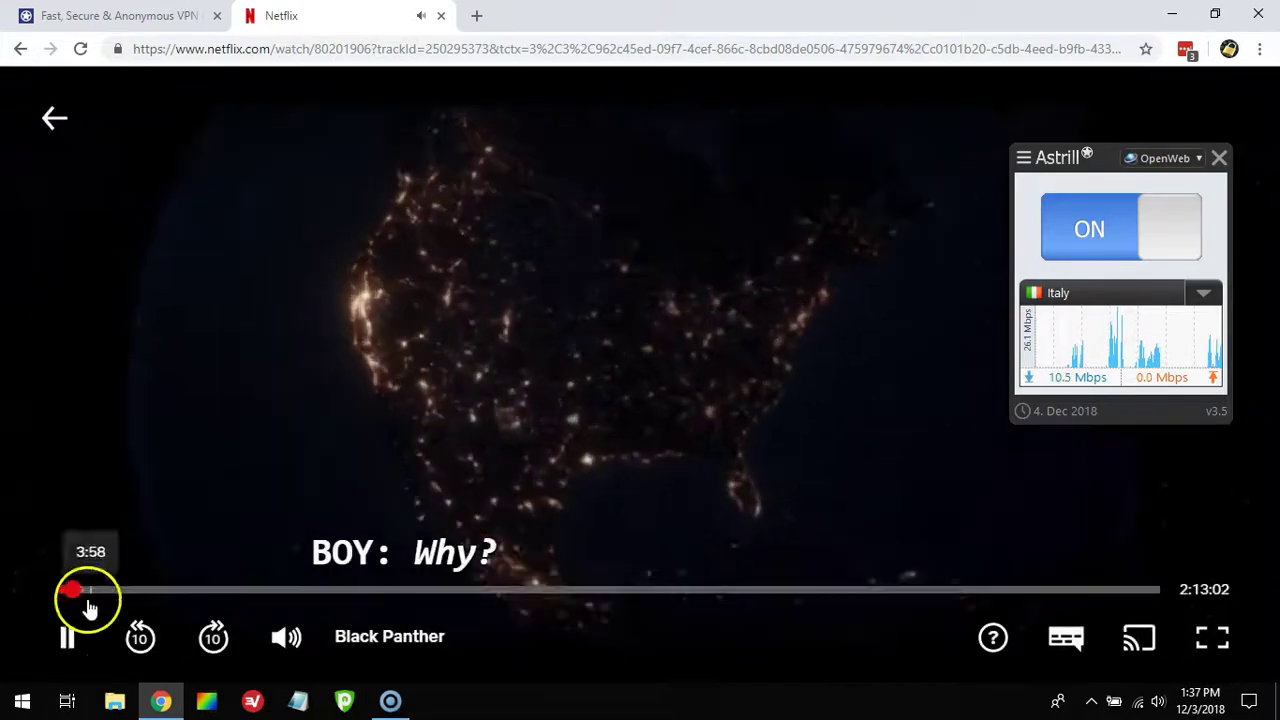
Pause Black Panther and return to the Movies page with the Angela's Christmas preview
click(70, 633)
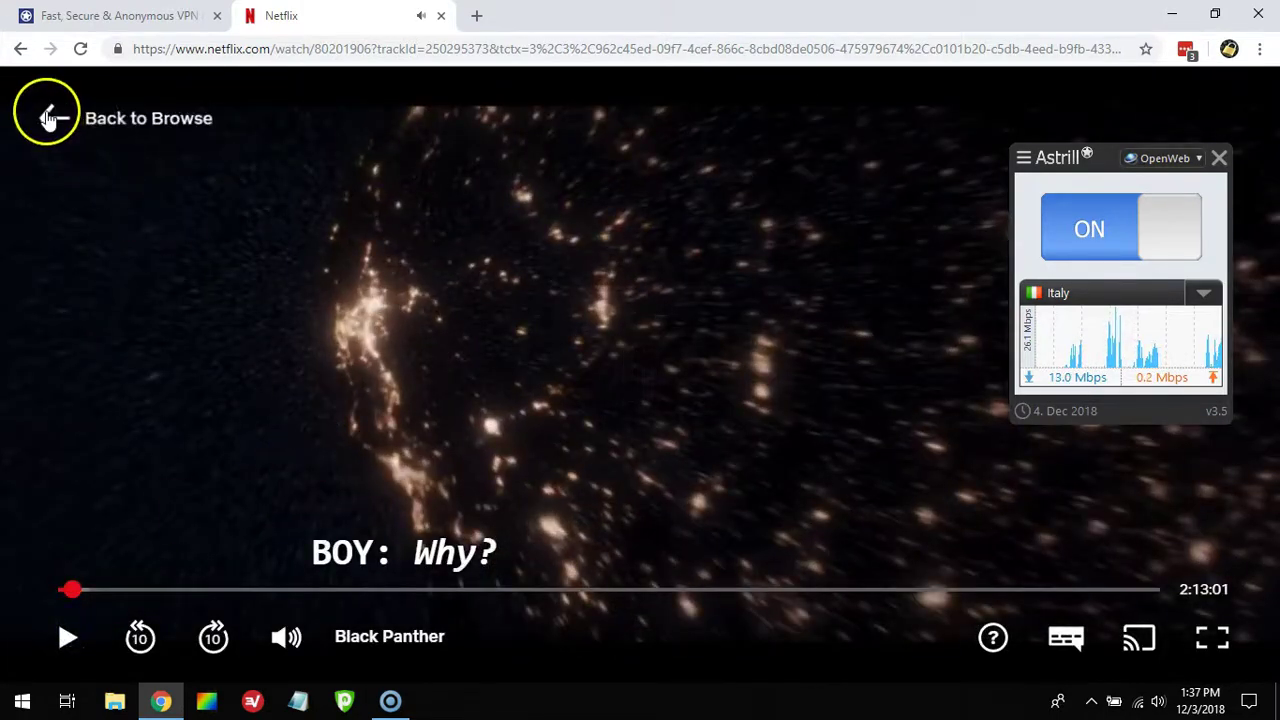
click(395, 300)
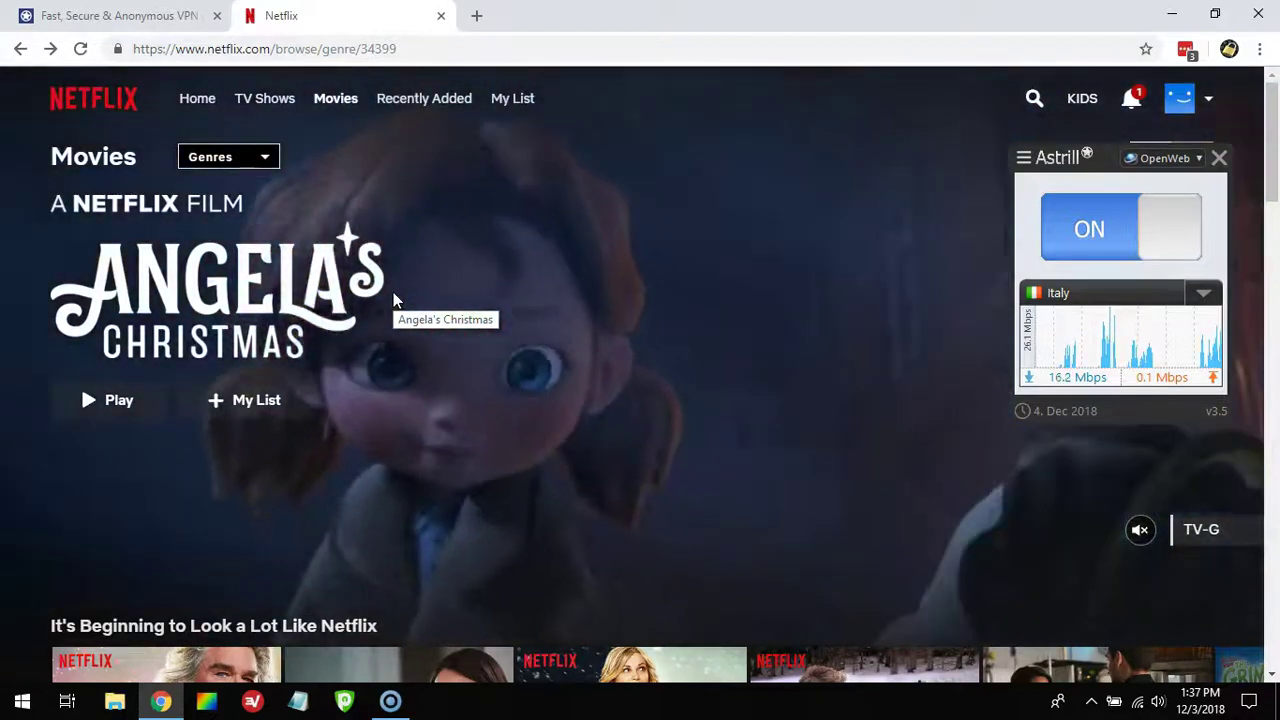
click(453, 310)
click(652, 329)
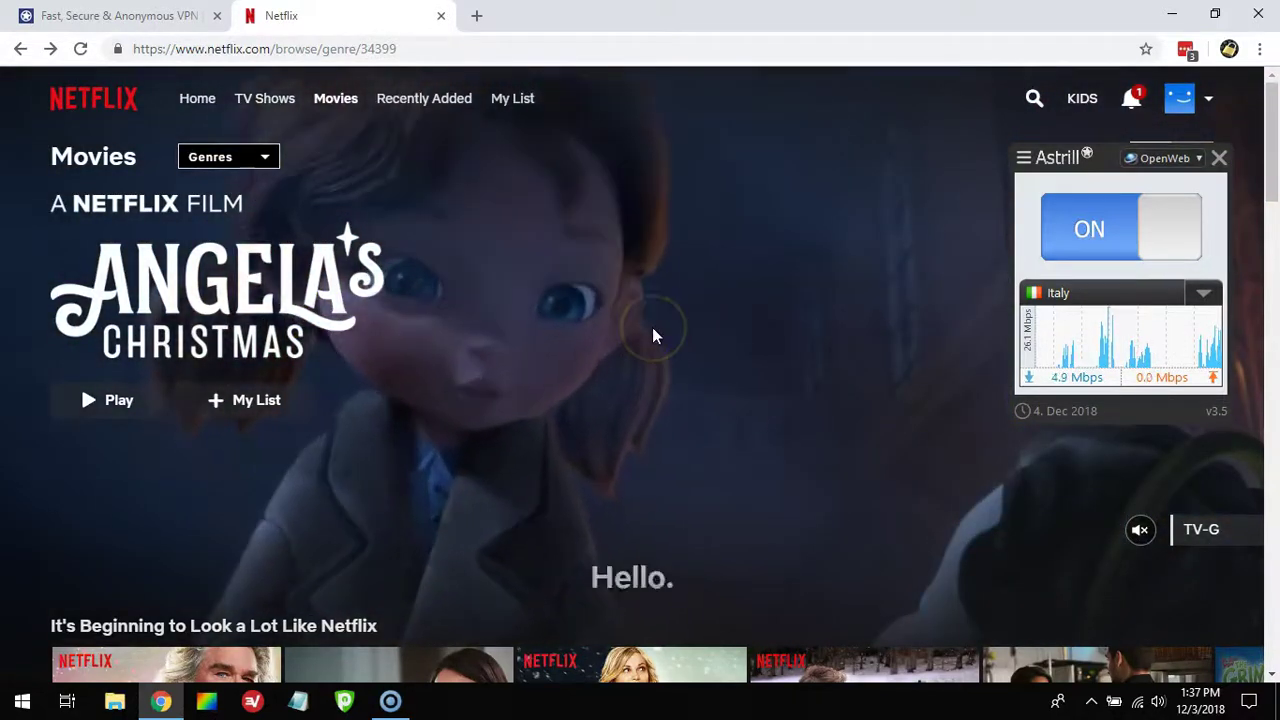